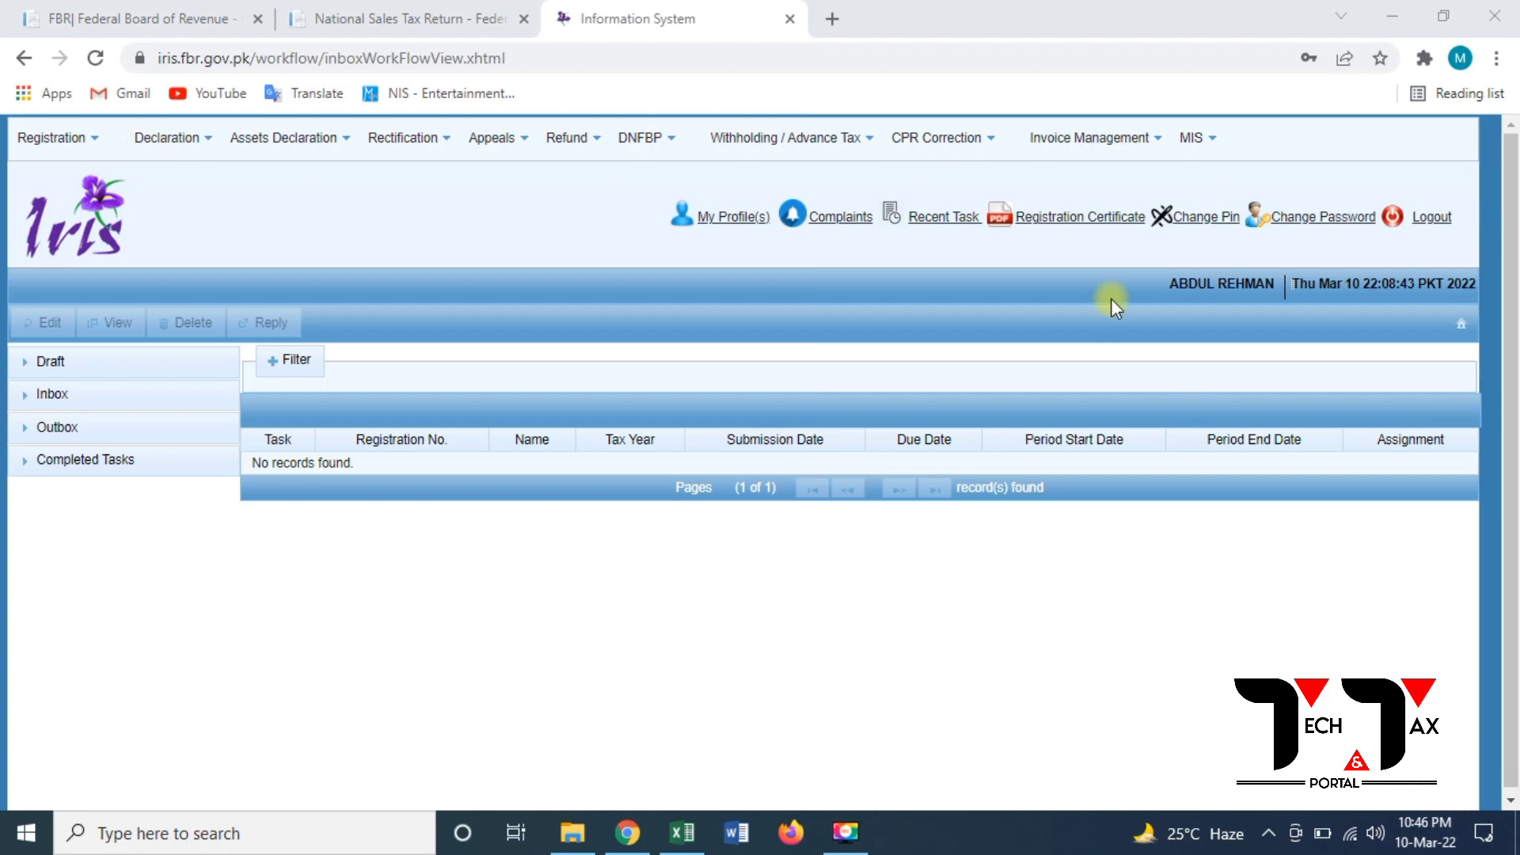
Review the February 2022 domestic invoices in the Sales Ledger and close the ledger.
left_click(1028, 141)
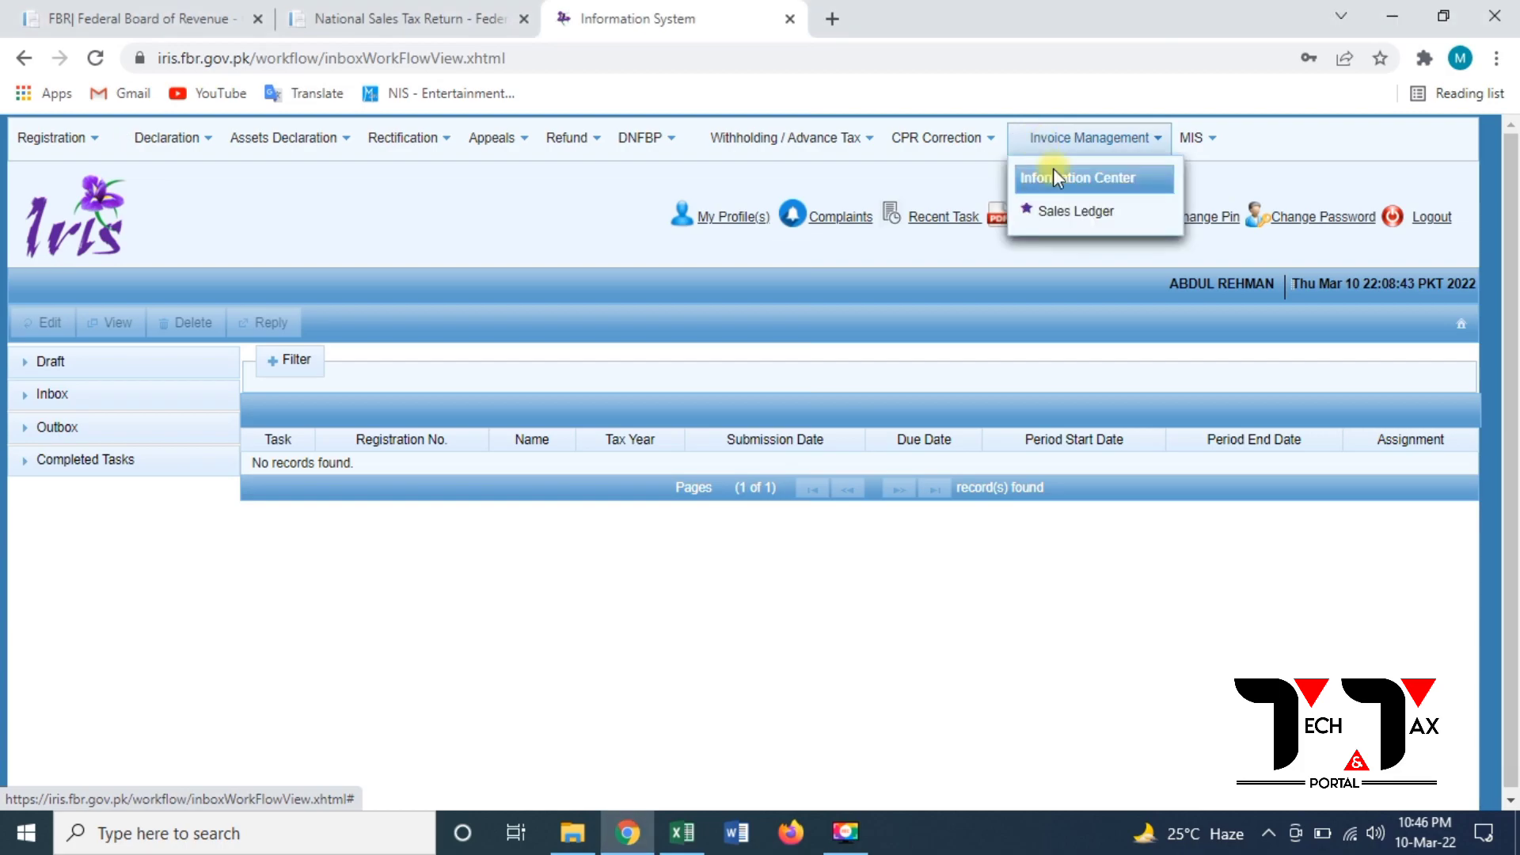
left_click(1061, 210)
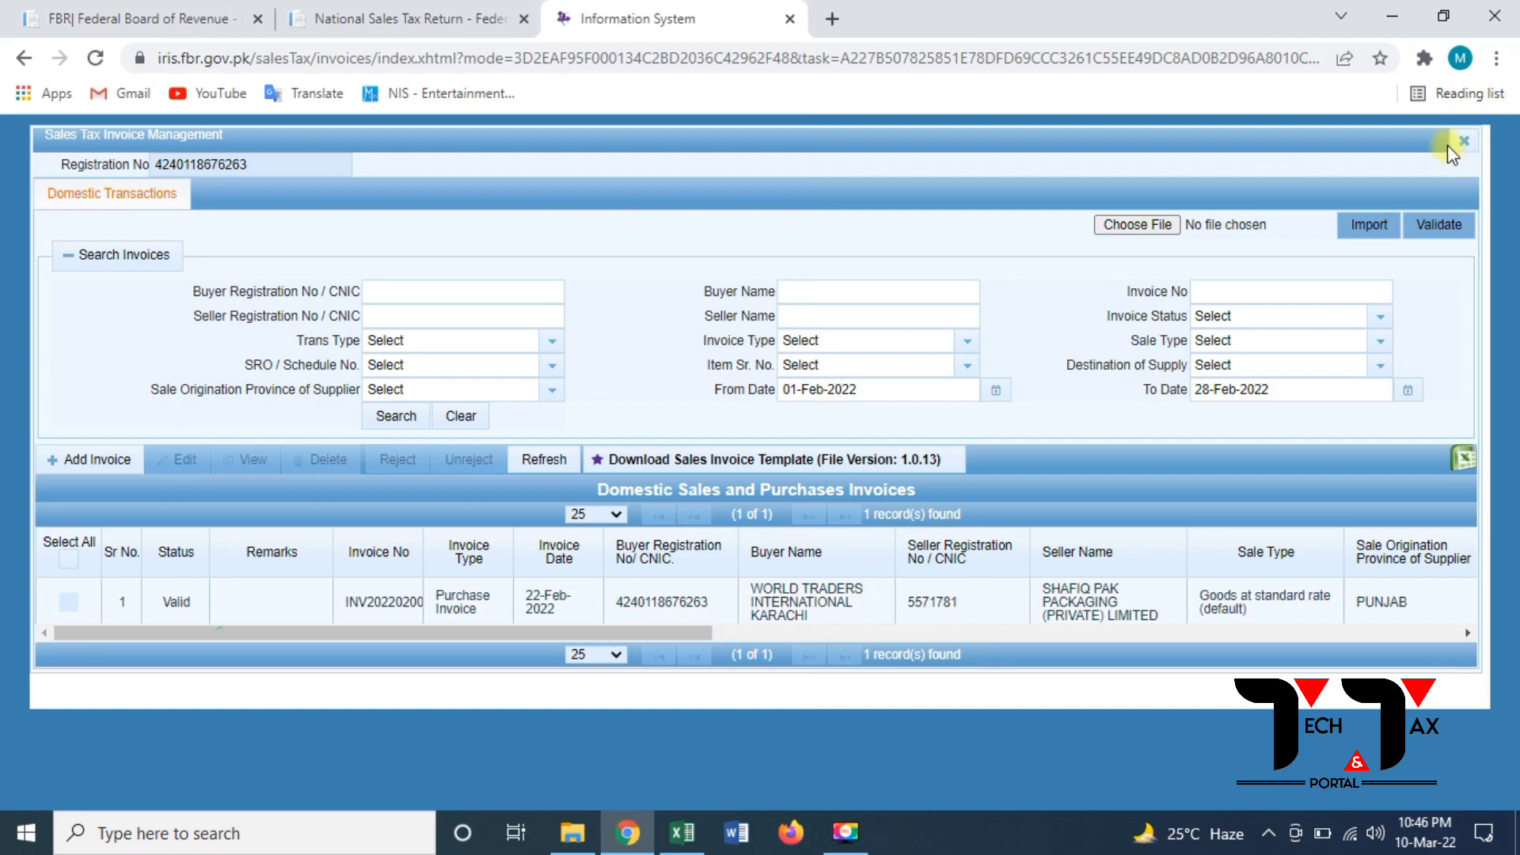
left_click(1469, 143)
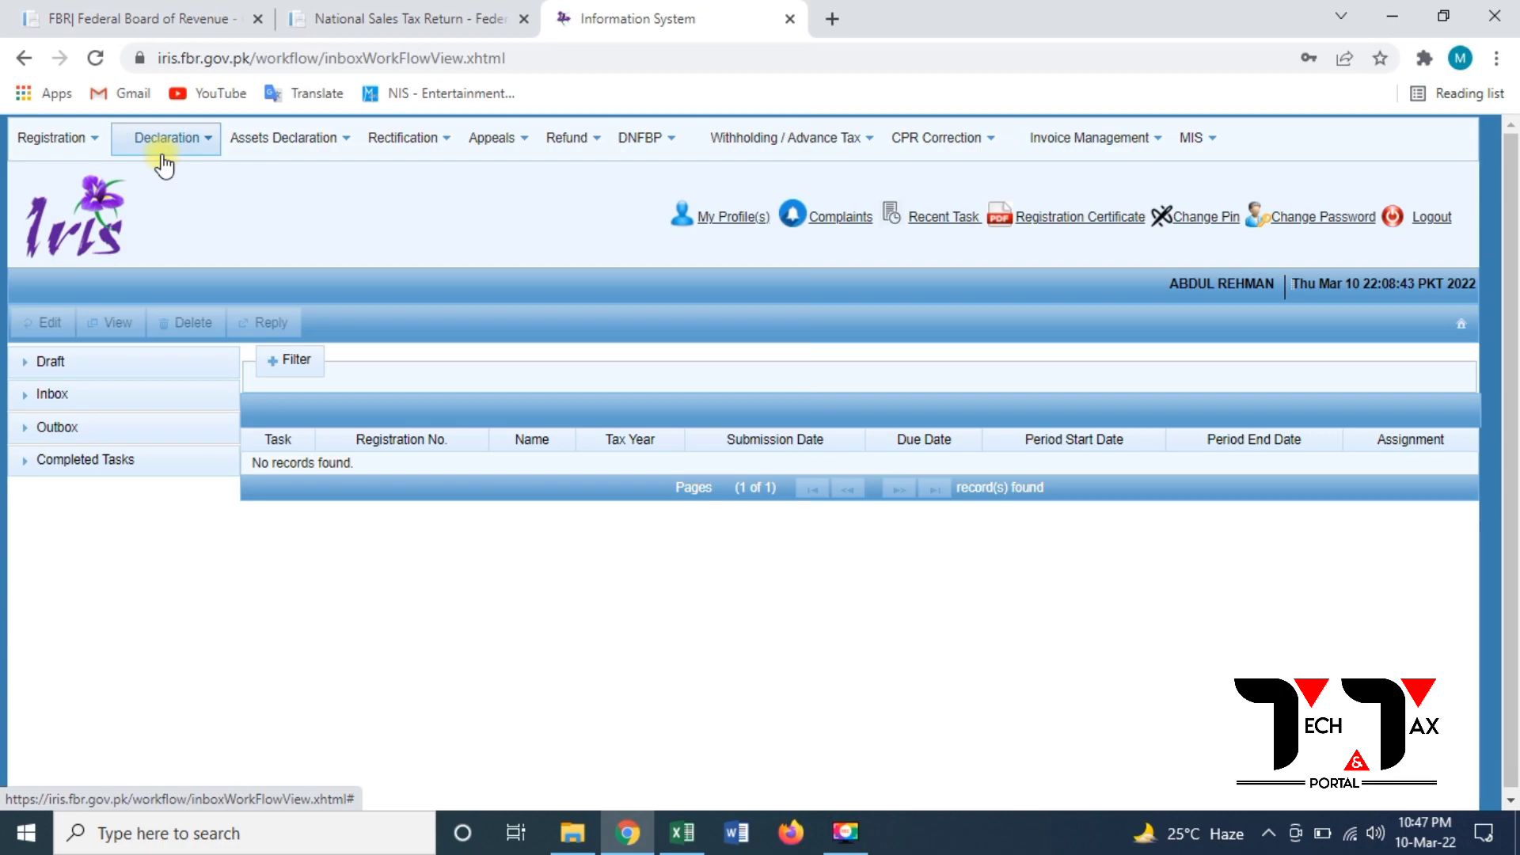
Open the original 26(1) Sales Tax and Federal Excise Return filed voluntarily.
left_click(163, 158)
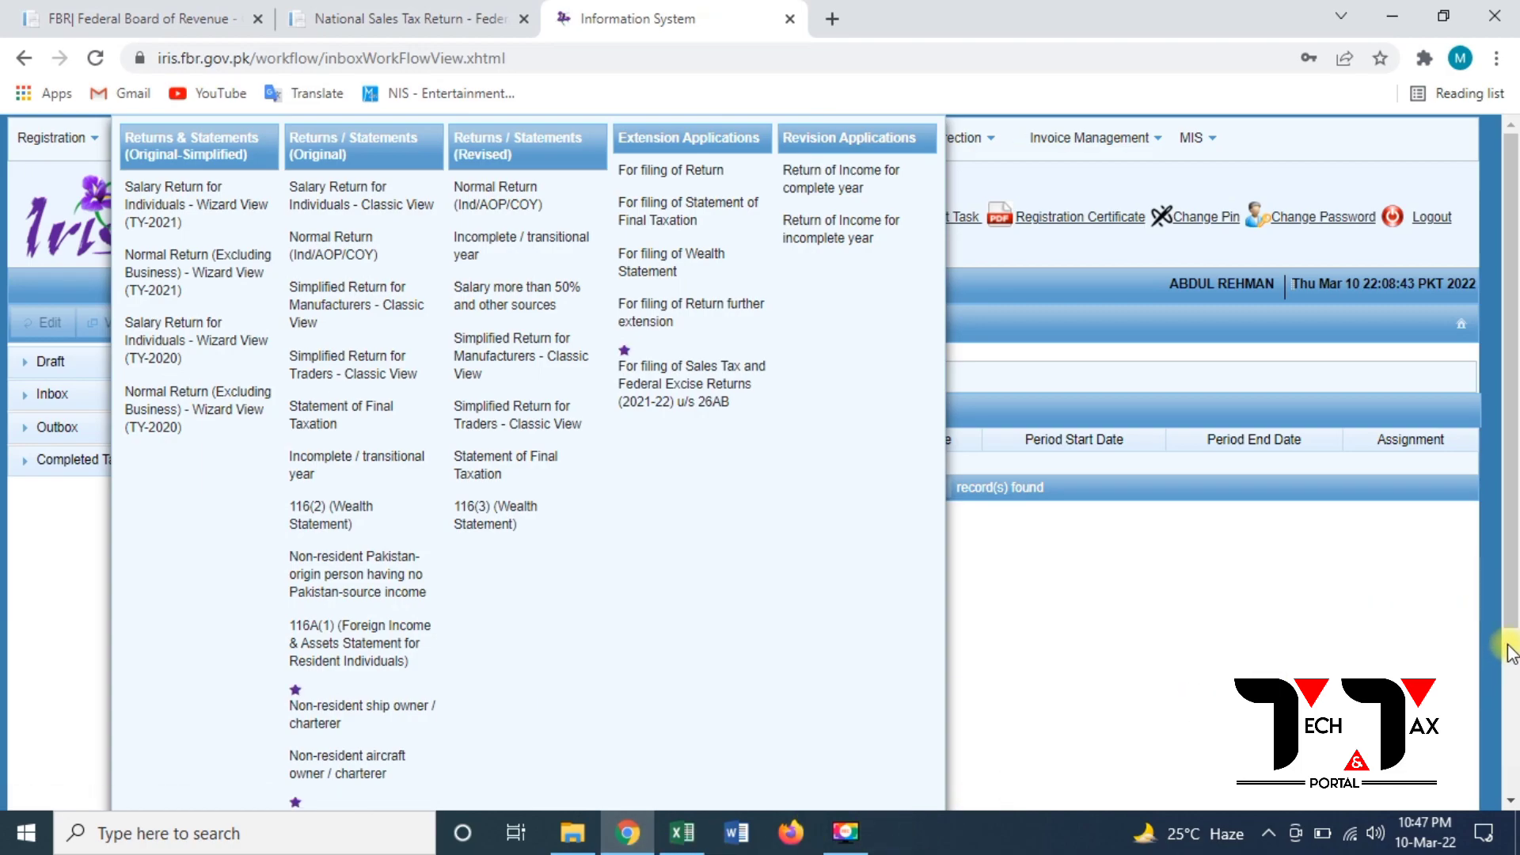
scroll(1508, 653, "down", 3)
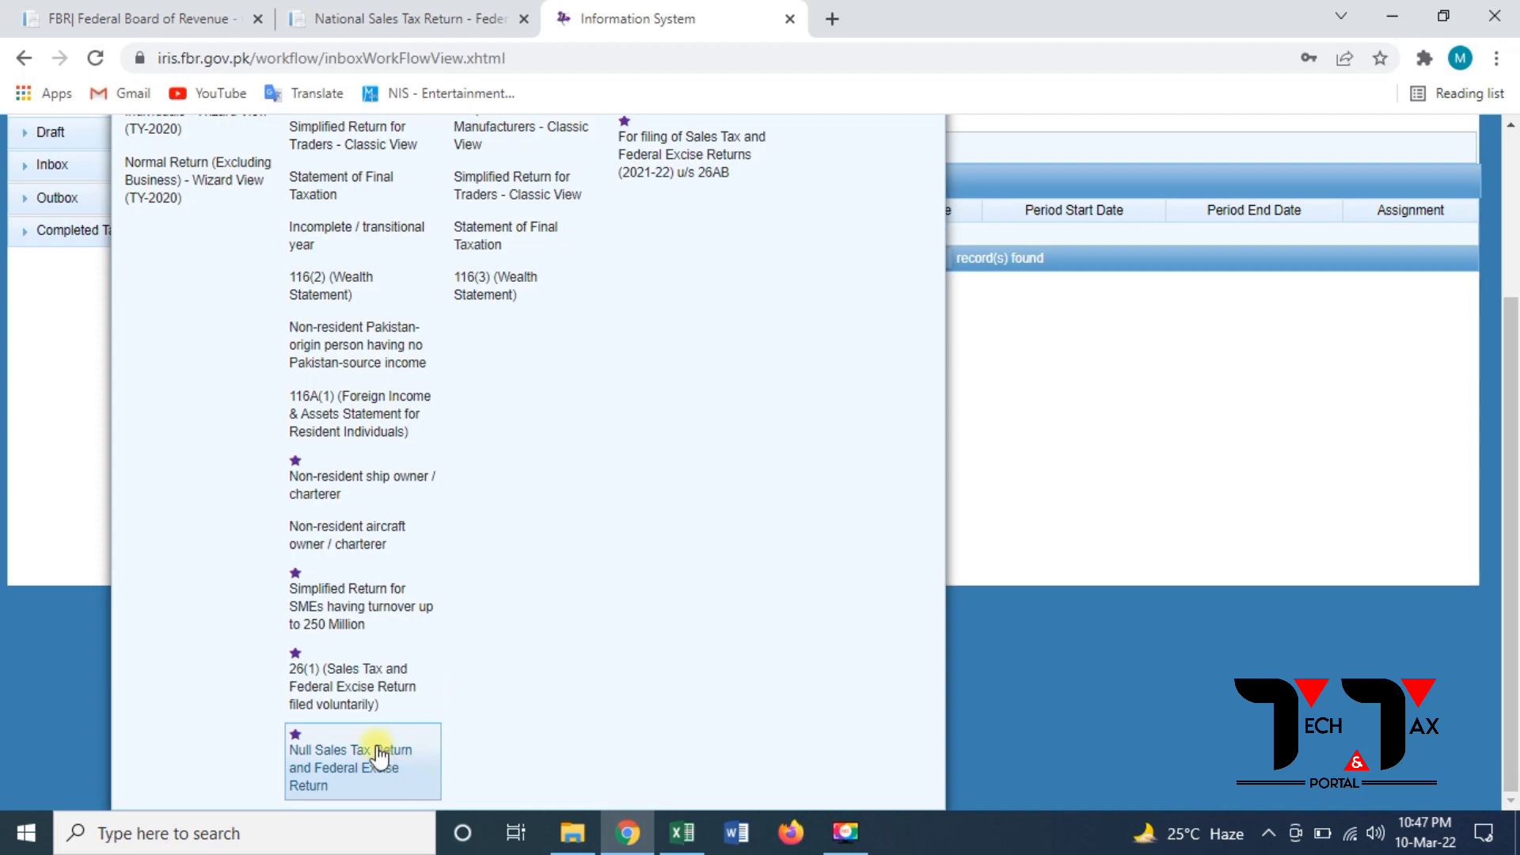
left_click(320, 696)
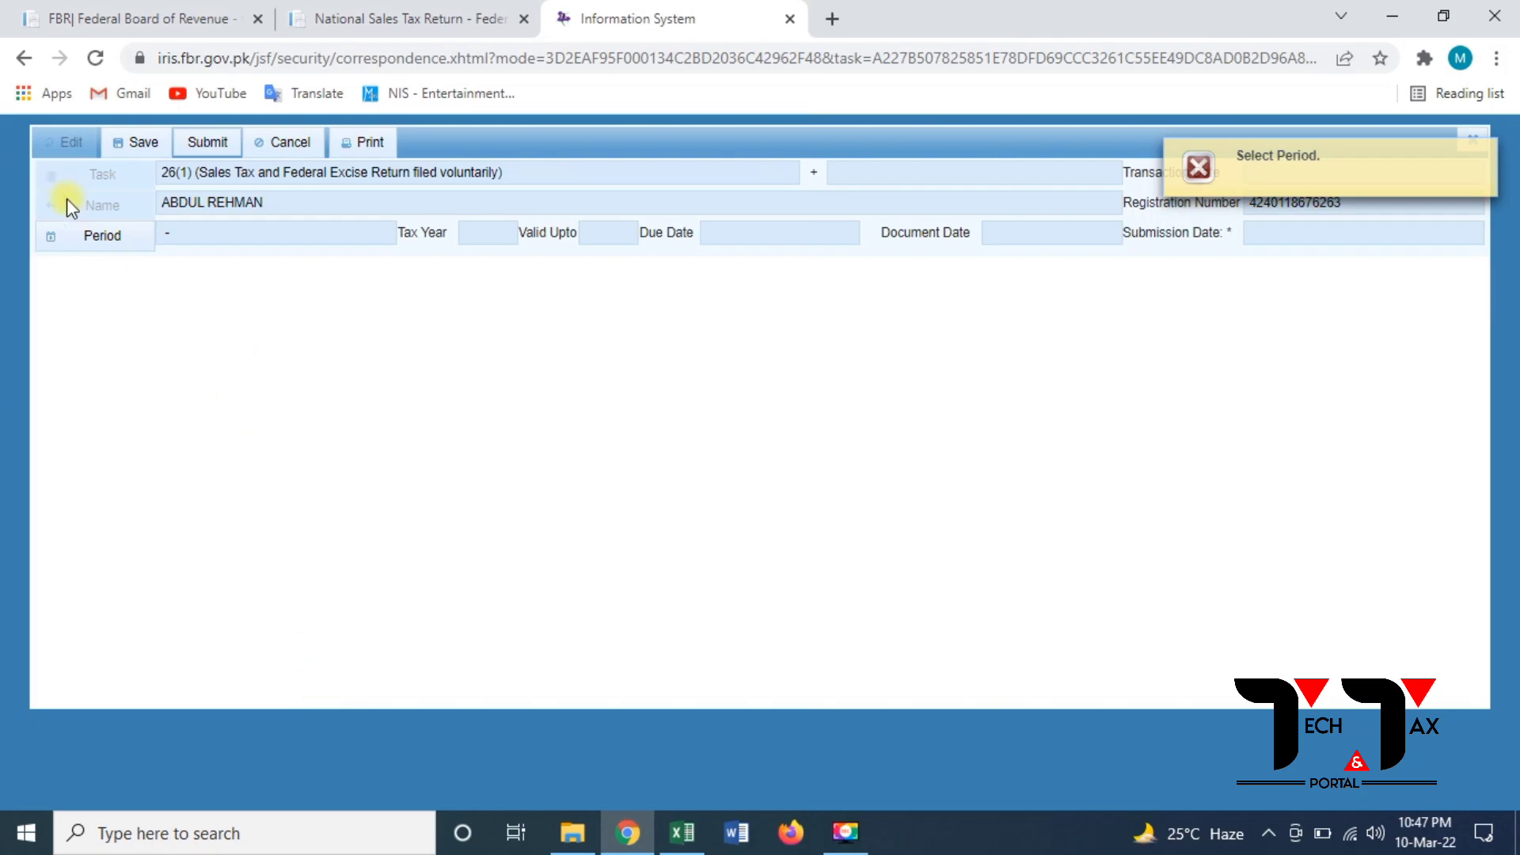
Search tax period 2022, select 01-Feb-2022 to 28-Feb-2022 for the return, and calculate its Sale Tax Credit section.
left_click(91, 252)
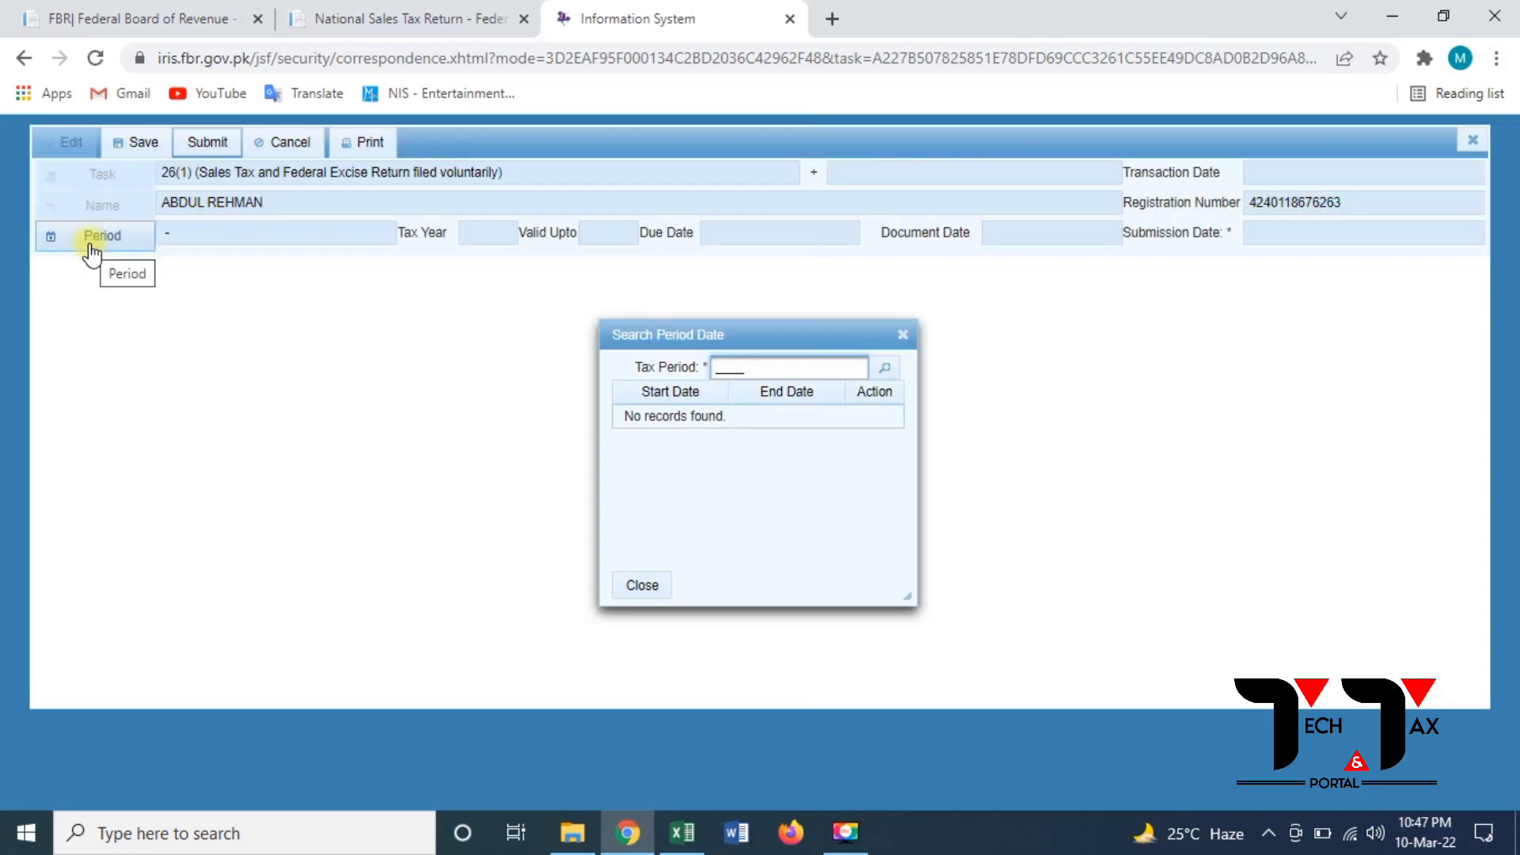
type("2022")
key("Return")
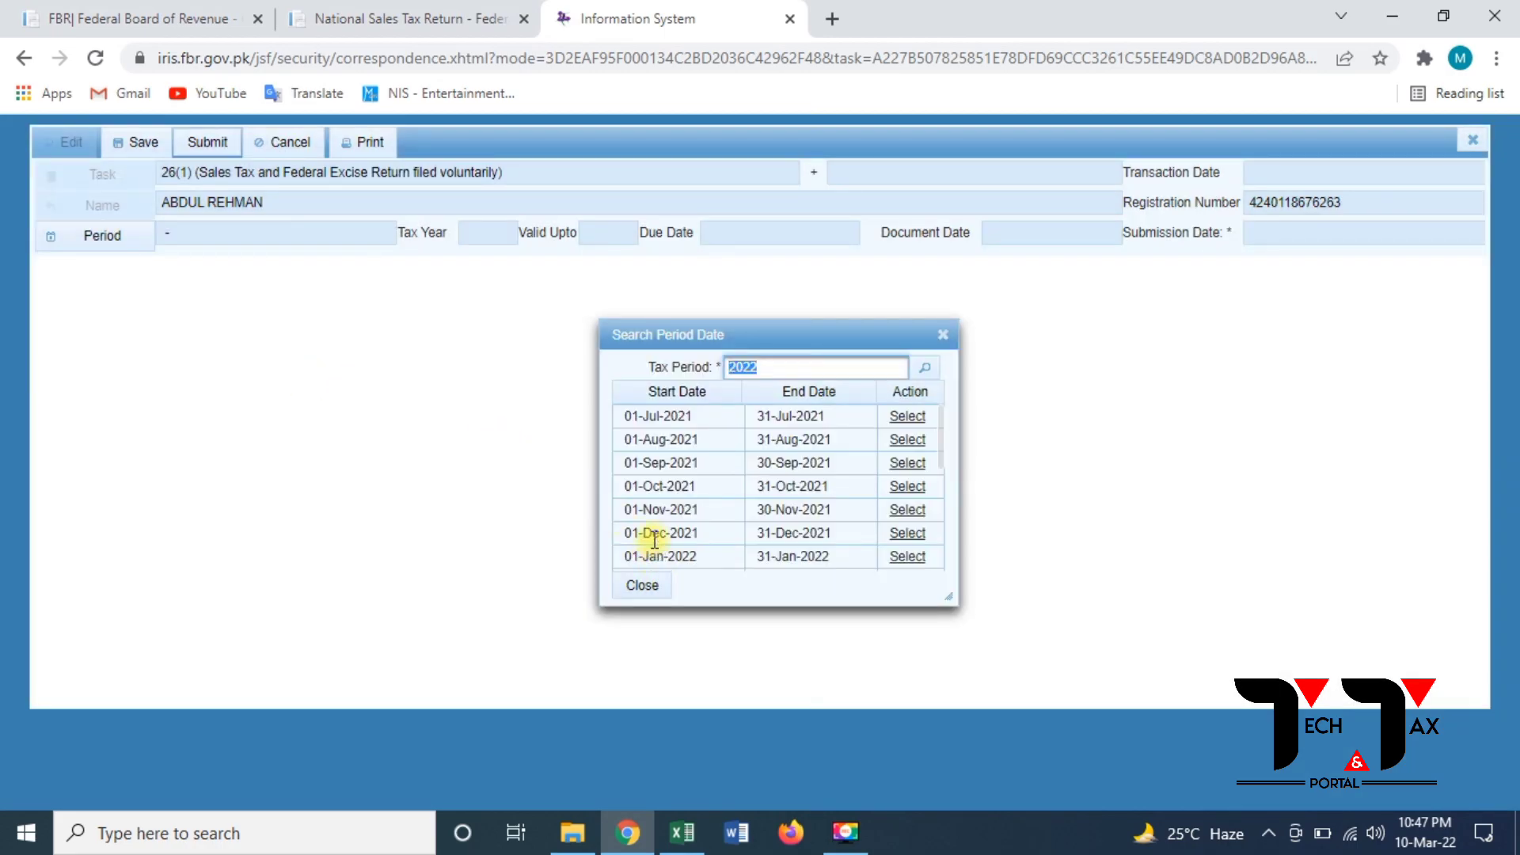
left_click(954, 559)
scroll(949, 559, "down", 2)
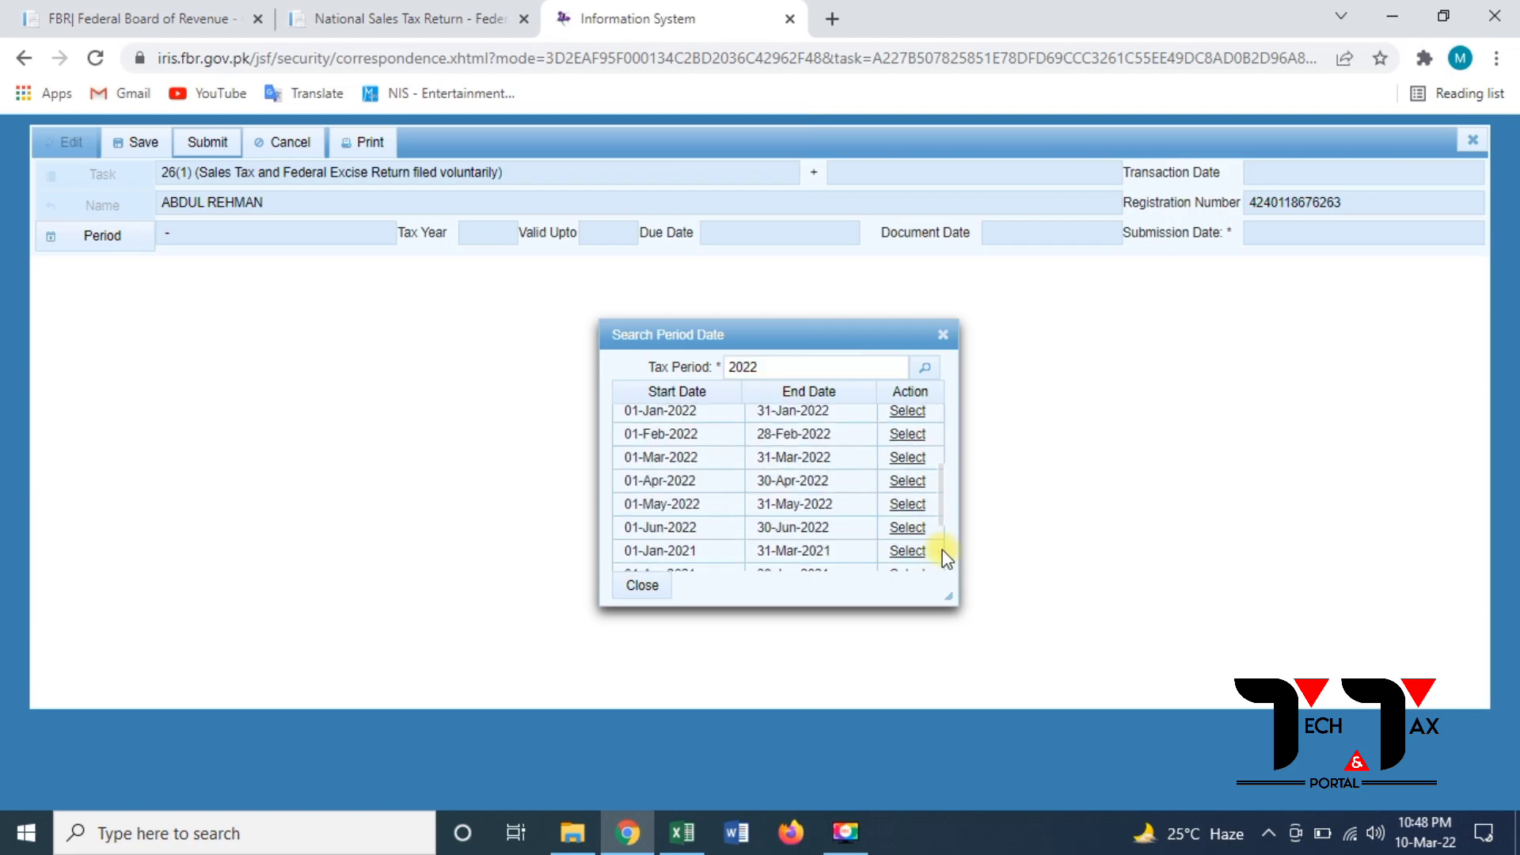
scroll(946, 558, "down", 2)
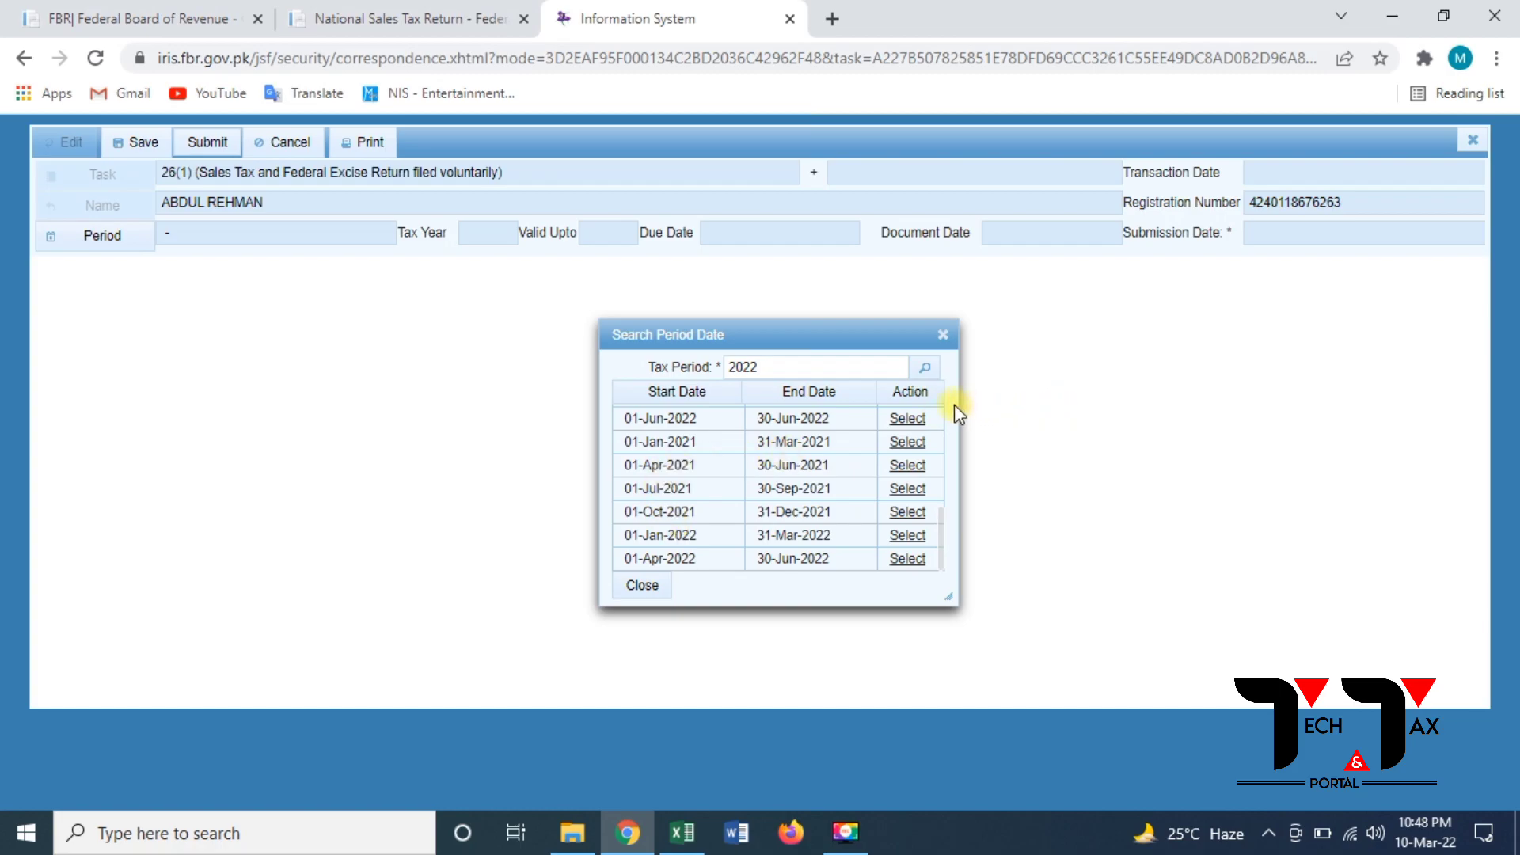
scroll(942, 427, "up", 3)
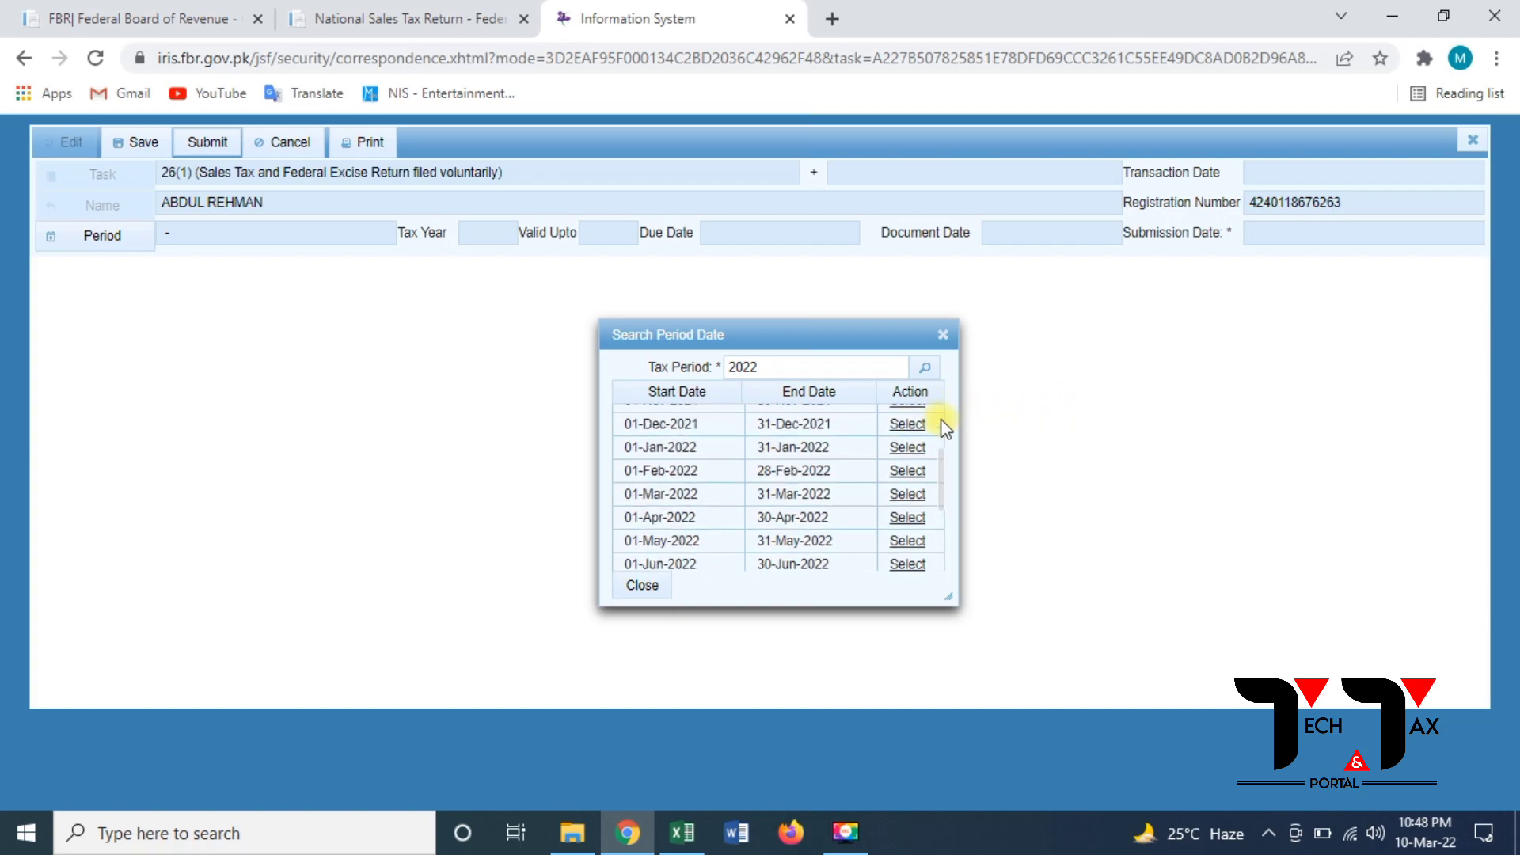
left_click(896, 475)
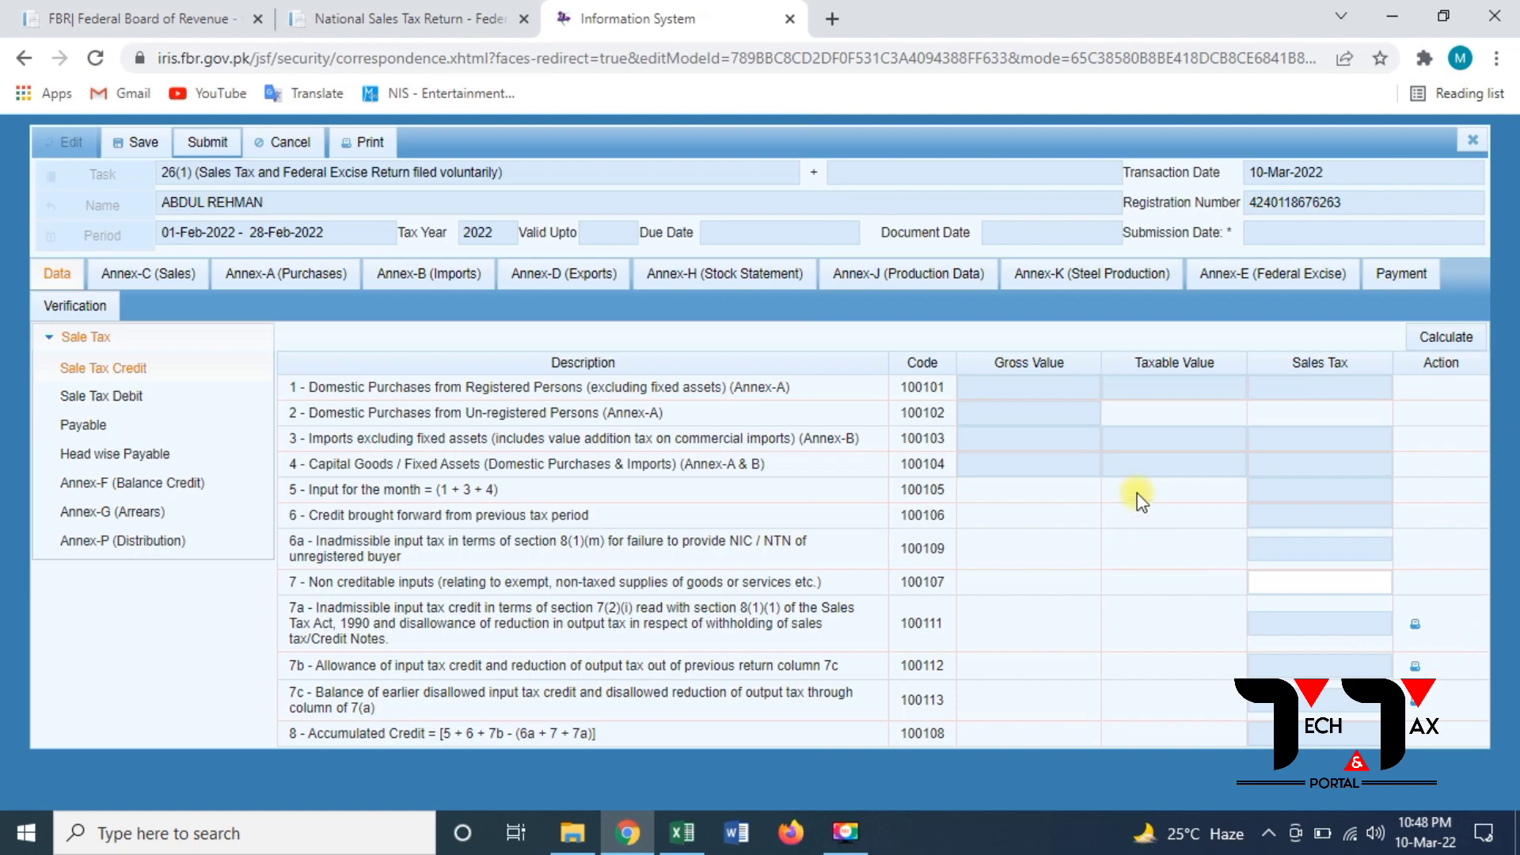
left_click(1437, 336)
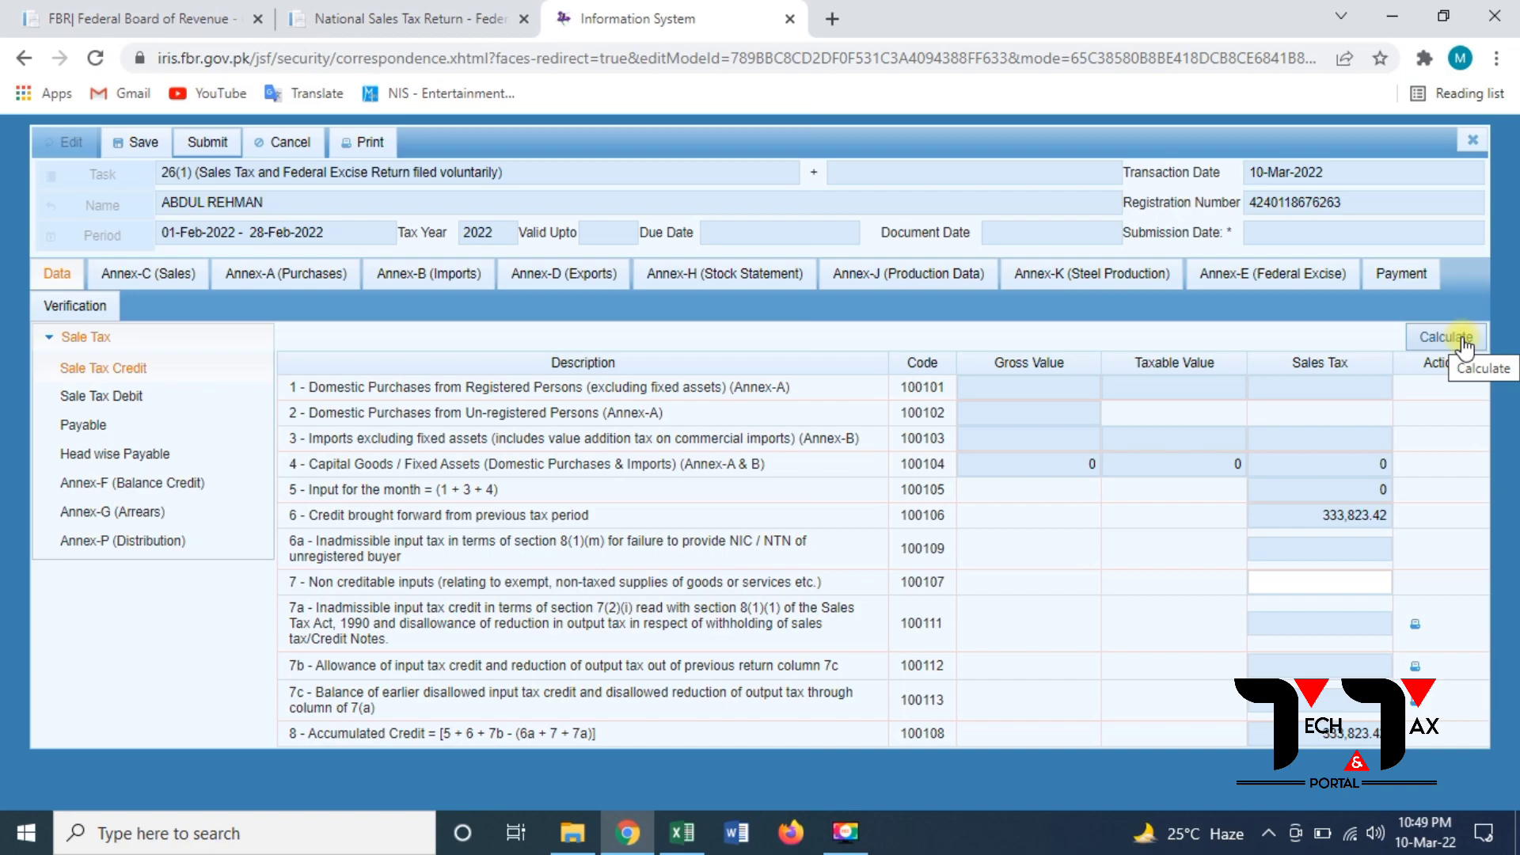
Load and claim all available purchase invoices in Annex-A (Purchases), and recalculate the Sale Tax Credit section.
left_click(319, 286)
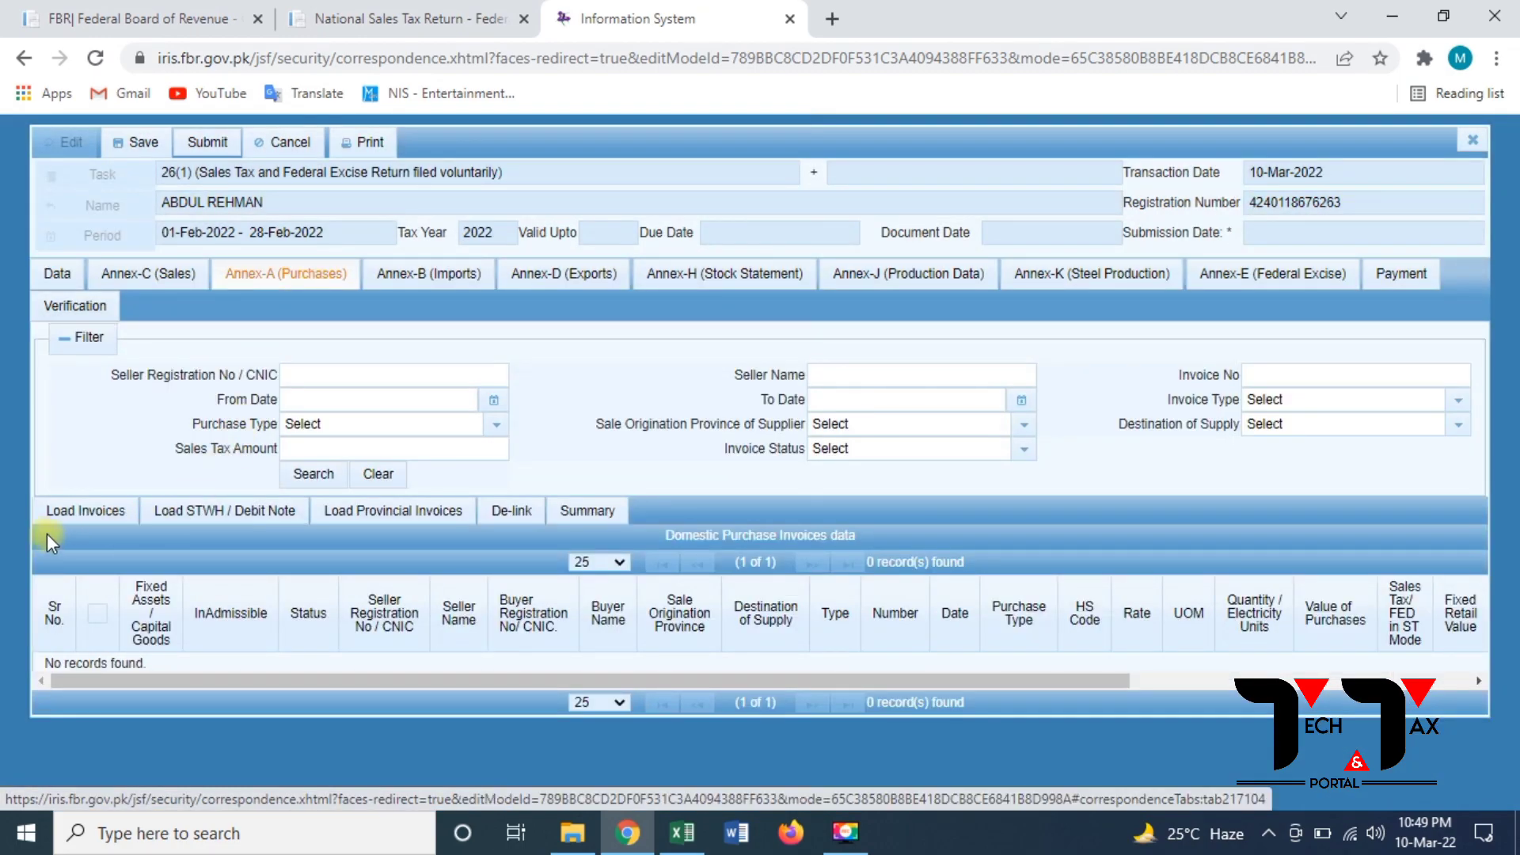
left_click(66, 513)
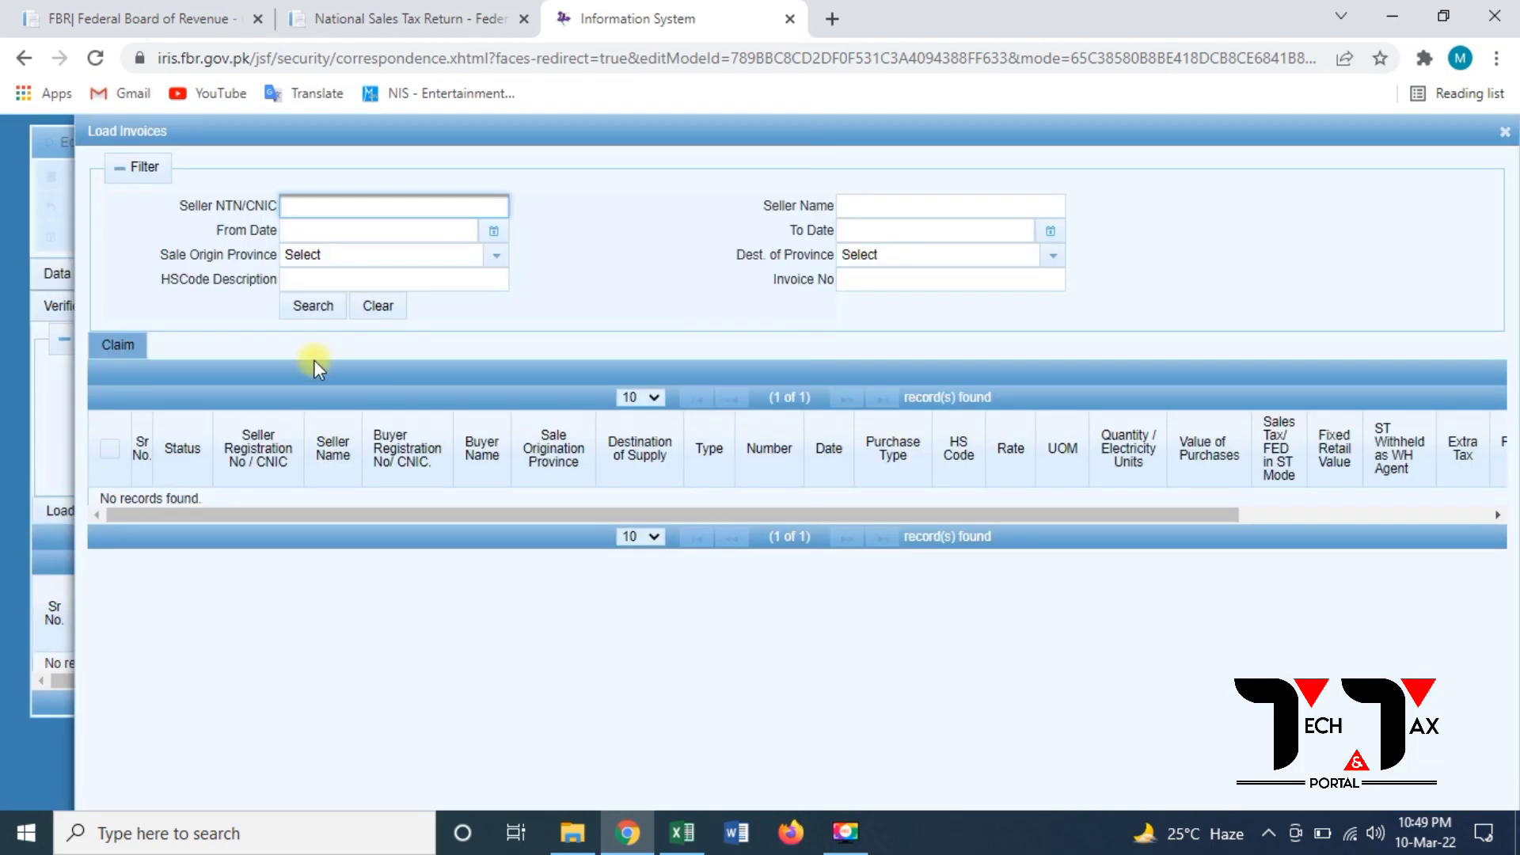
left_click(315, 307)
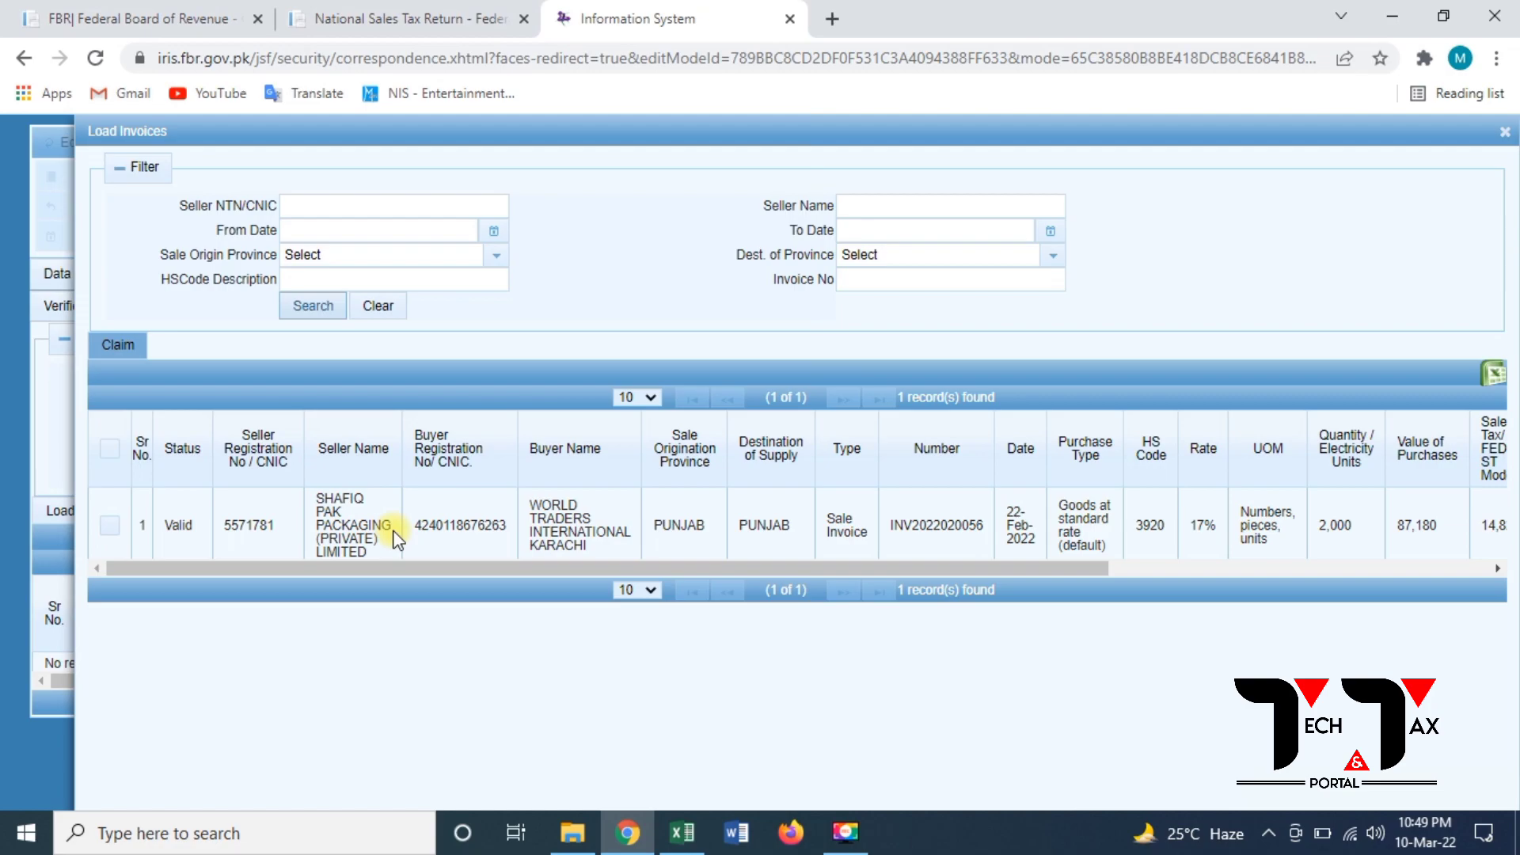
left_click(118, 454)
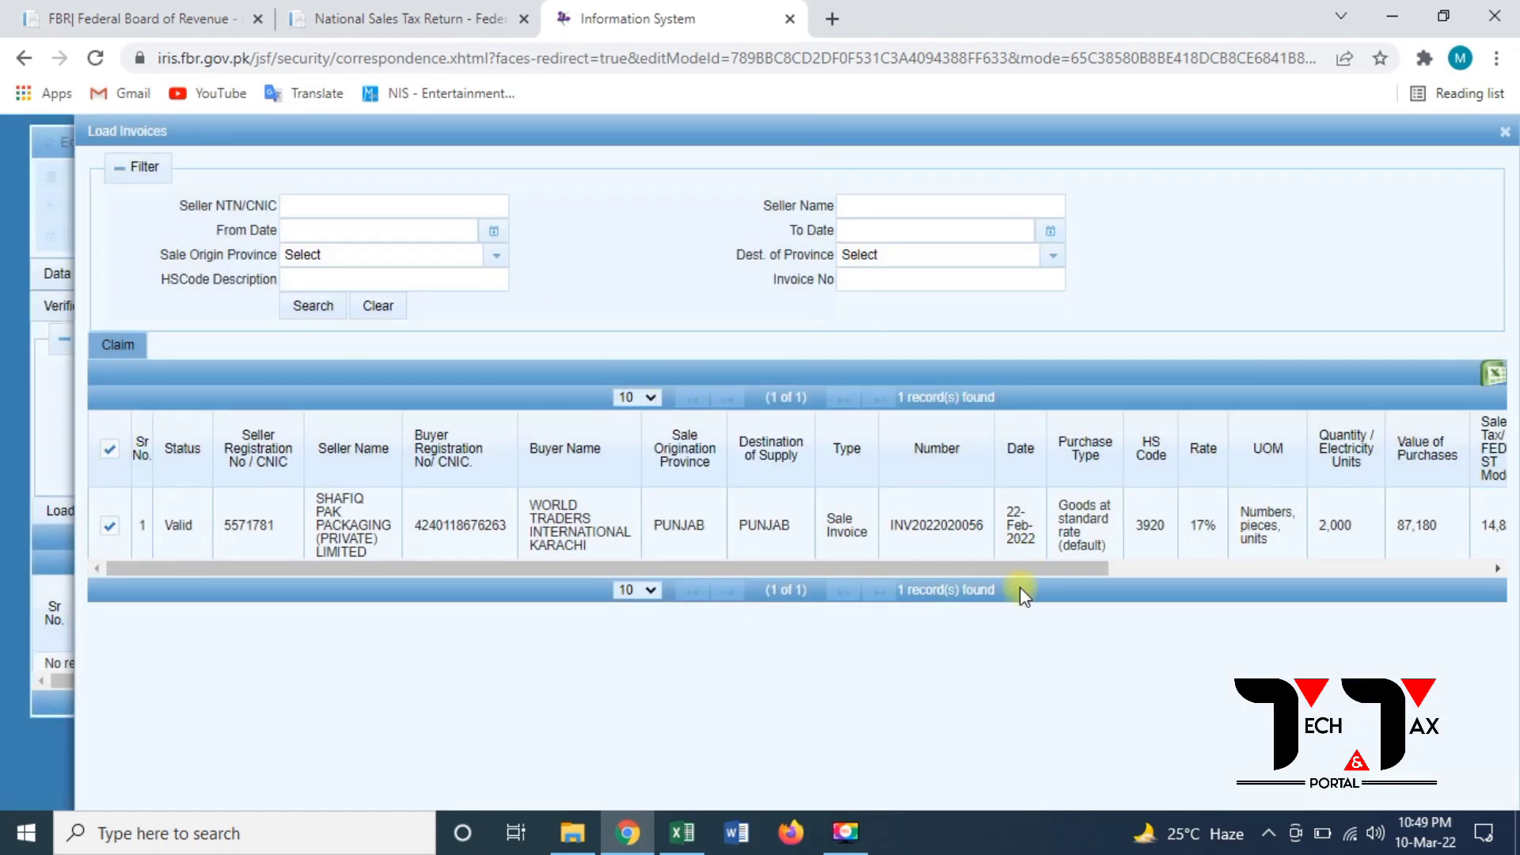
left_click(117, 350)
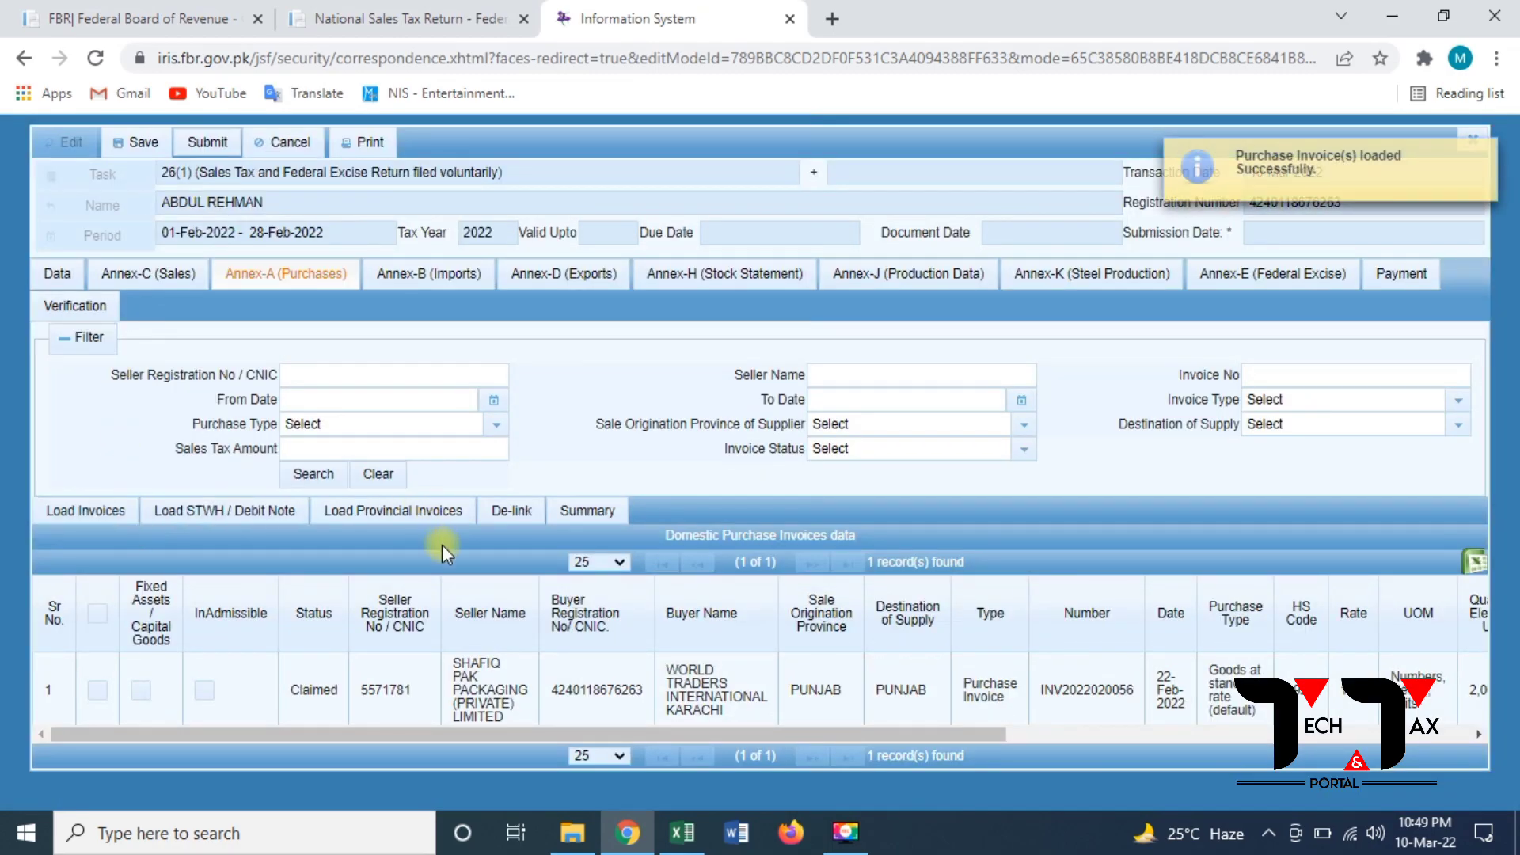
left_click(60, 274)
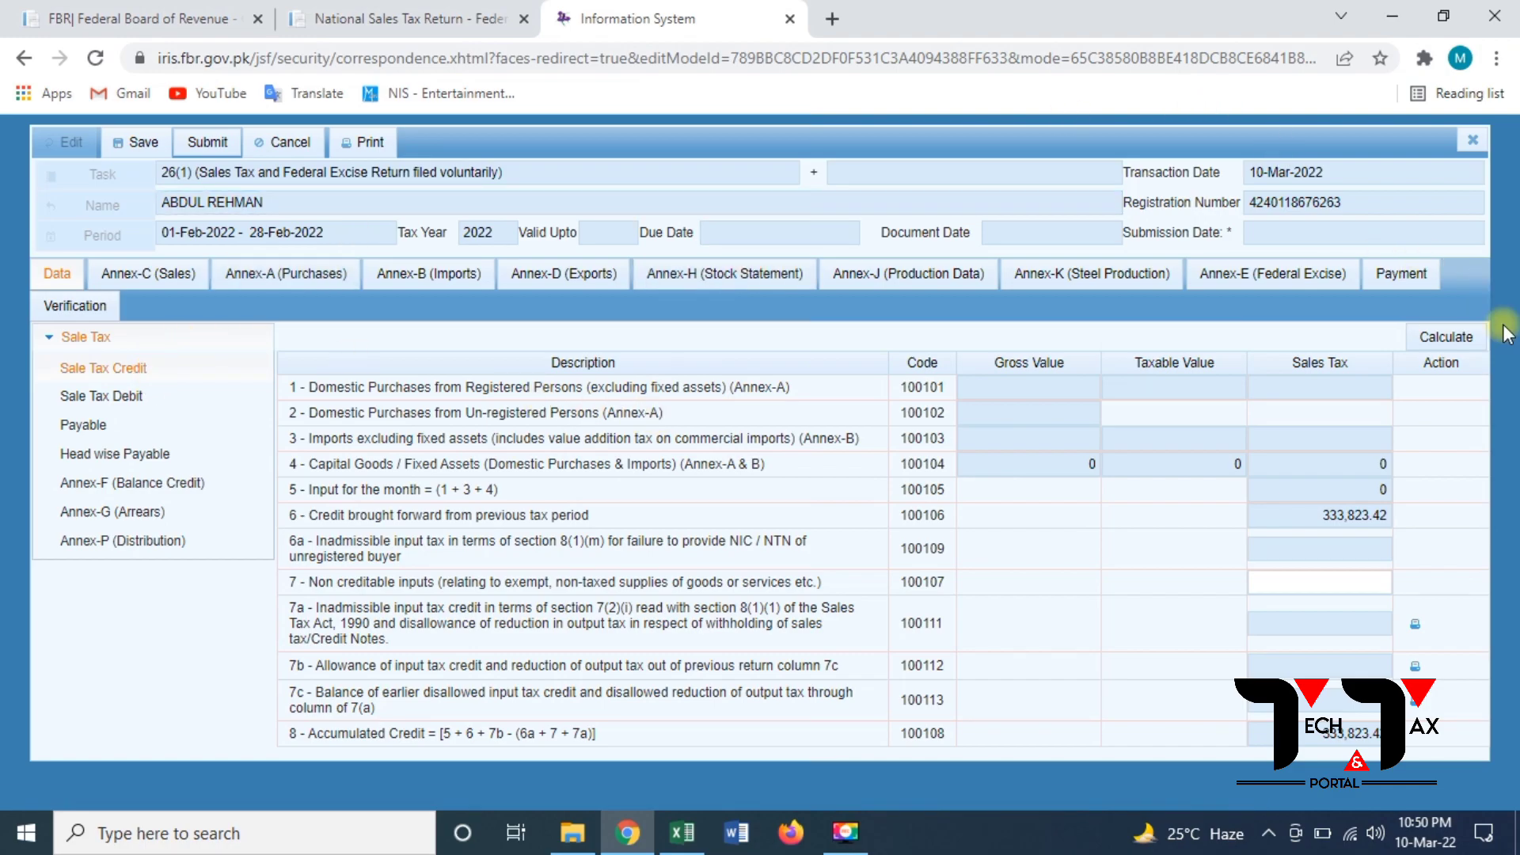
left_click(1464, 340)
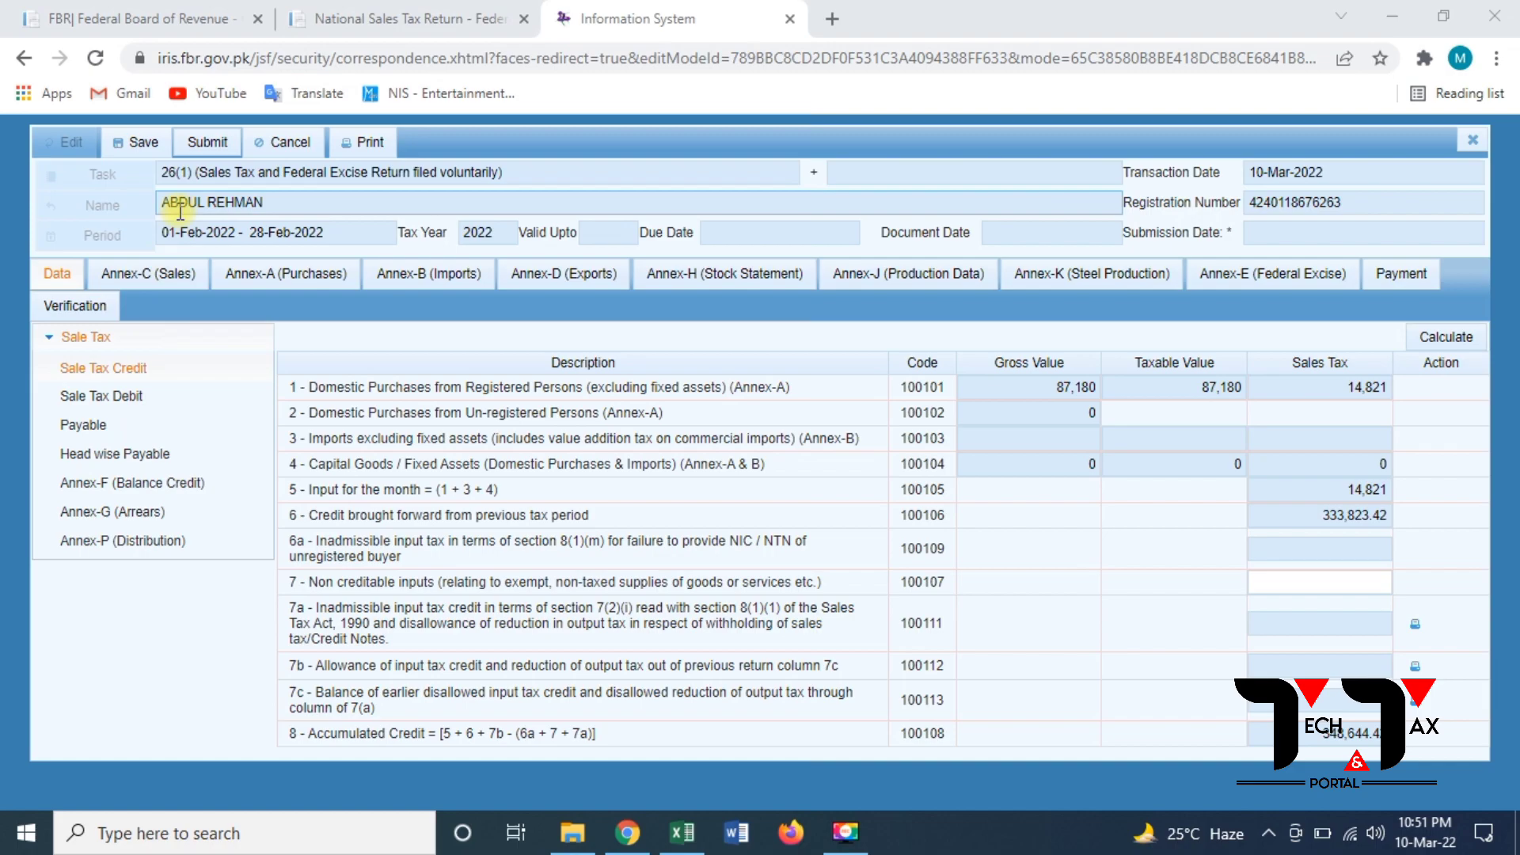
Submit Annex-C (Sales) with no invoices loaded, and calculate the Sale Tax Debit section of the return data.
left_click(168, 273)
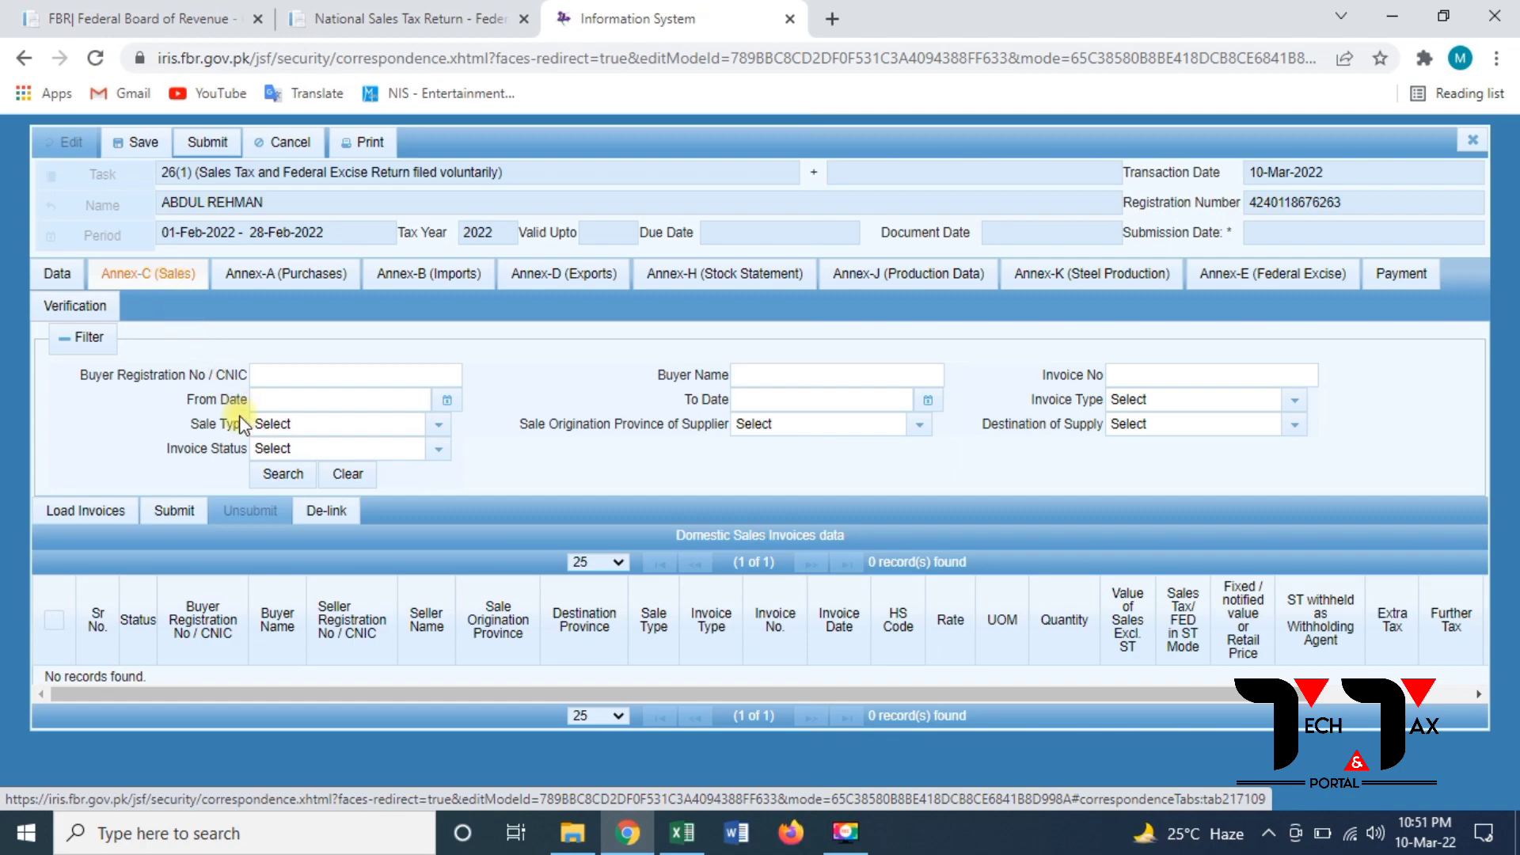
left_click(187, 515)
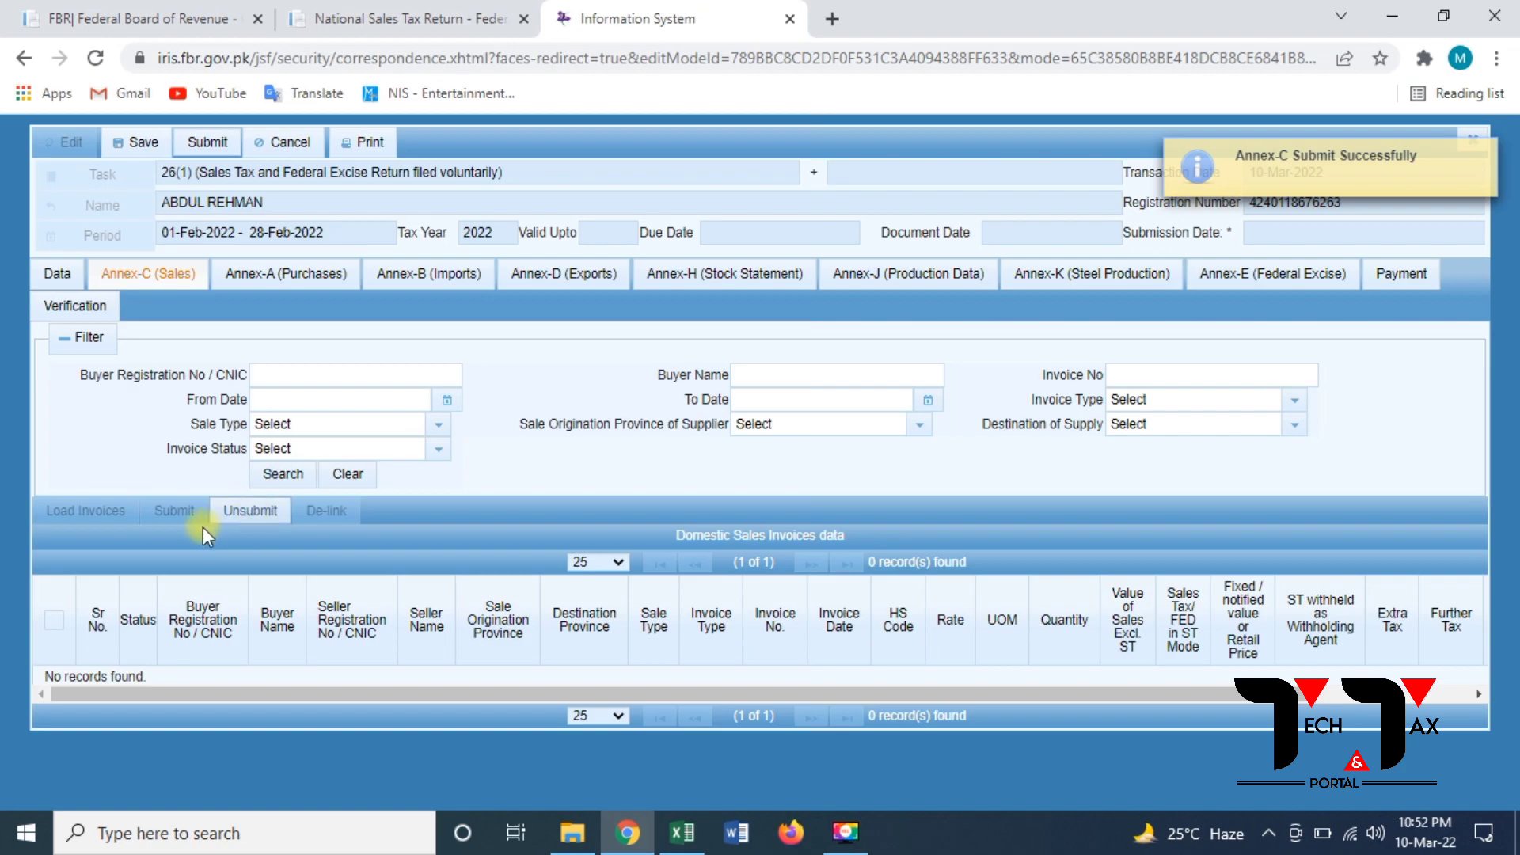
left_click(66, 274)
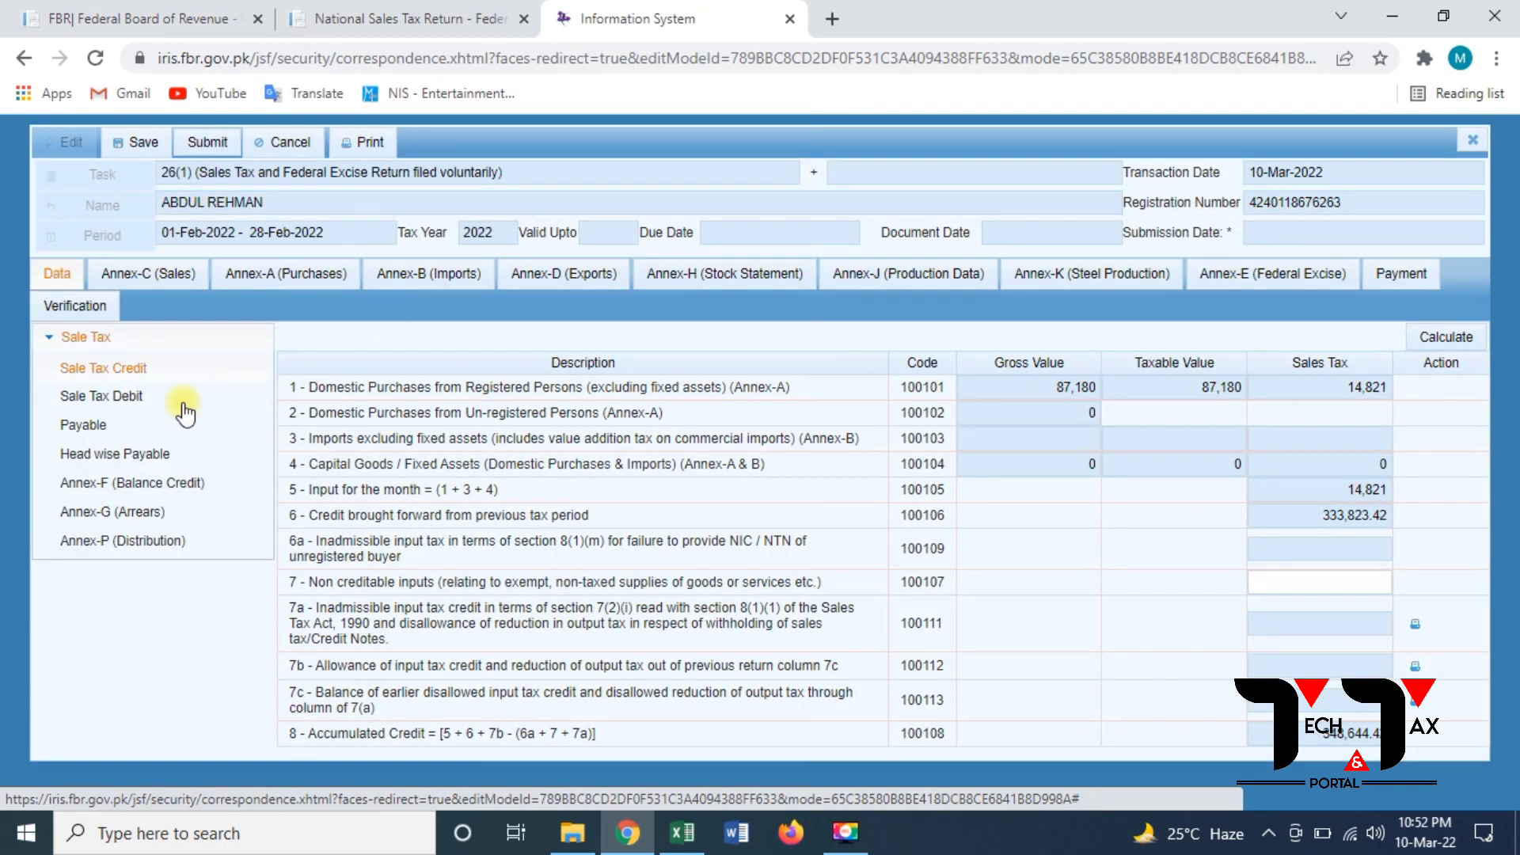
left_click(115, 402)
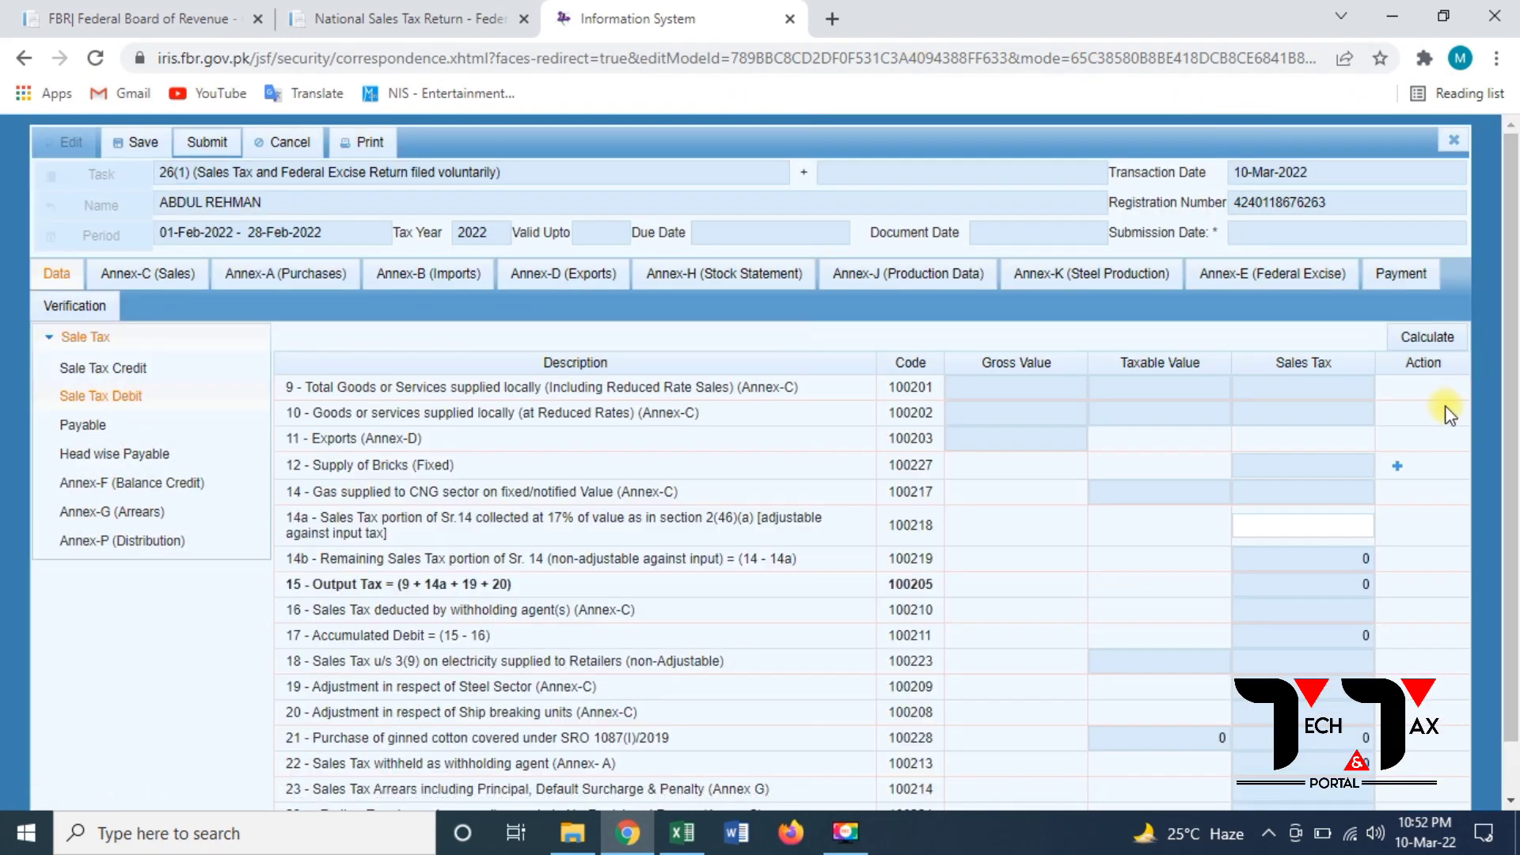
left_click(1425, 339)
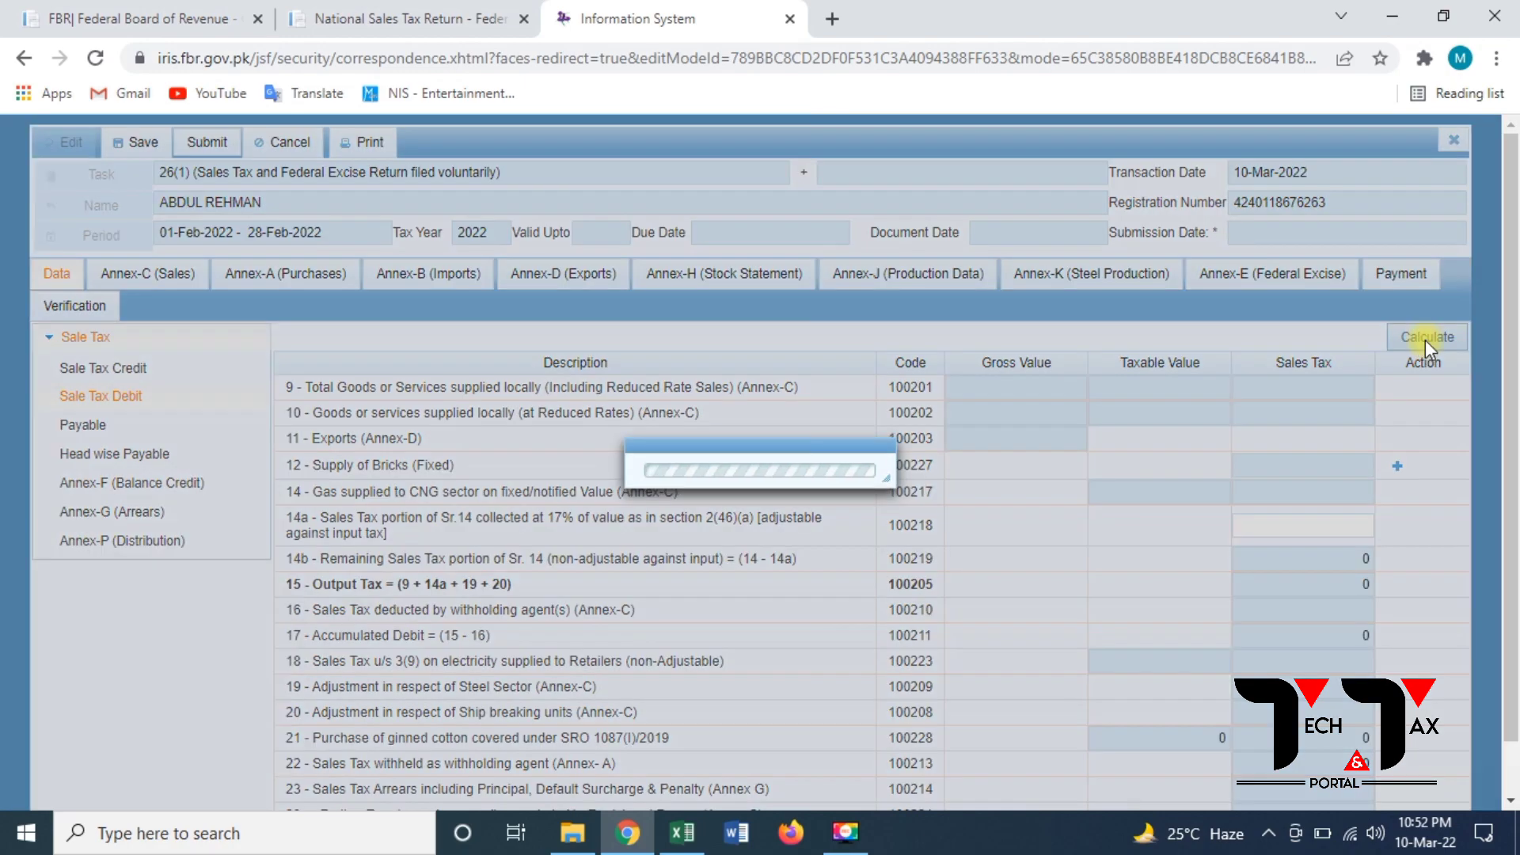
left_click(1428, 342)
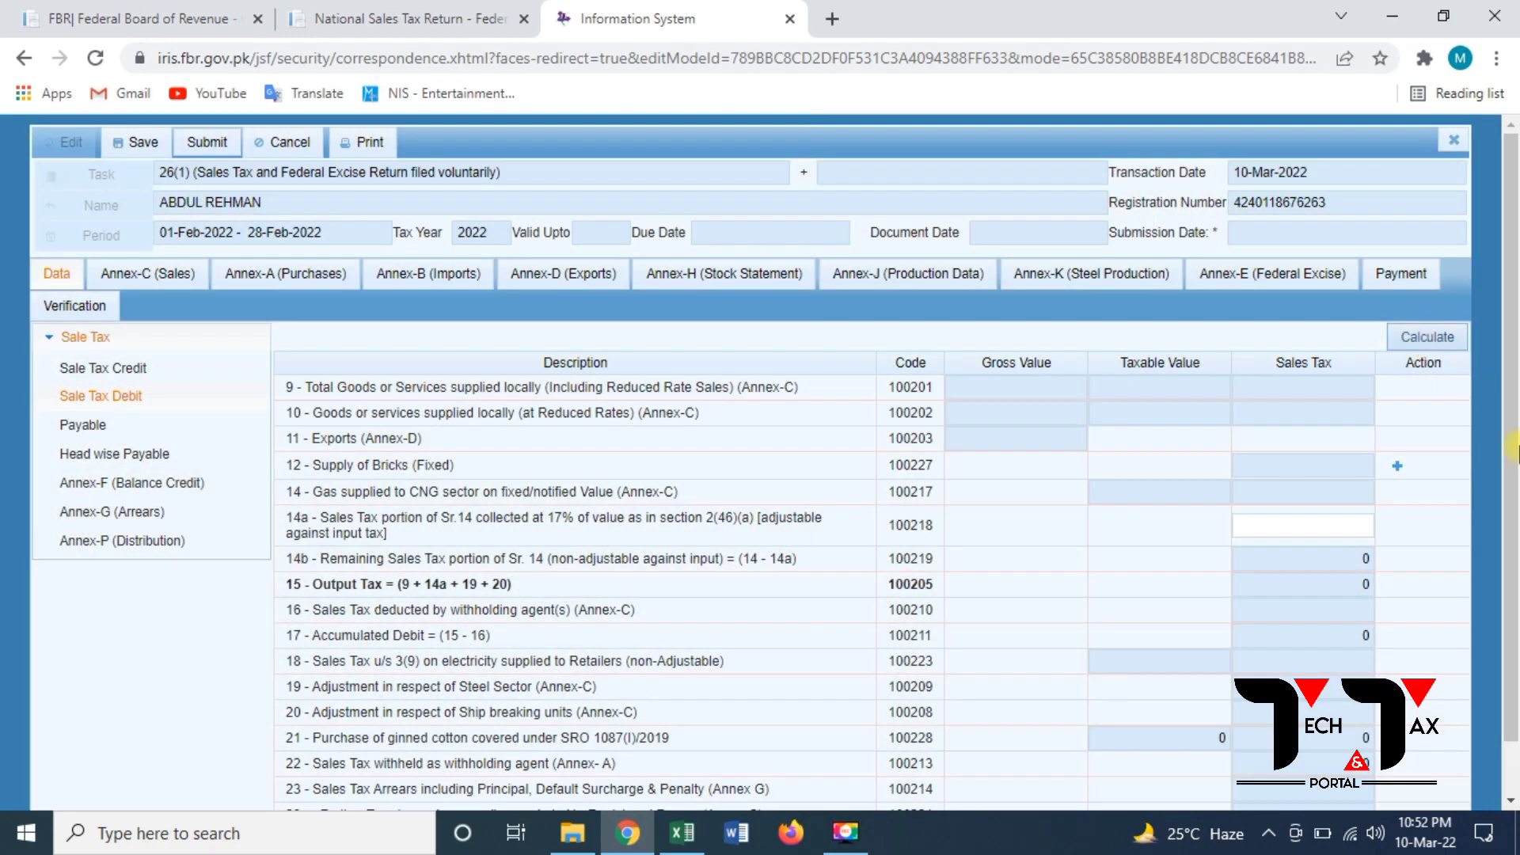
scroll(1513, 761, "down", 1)
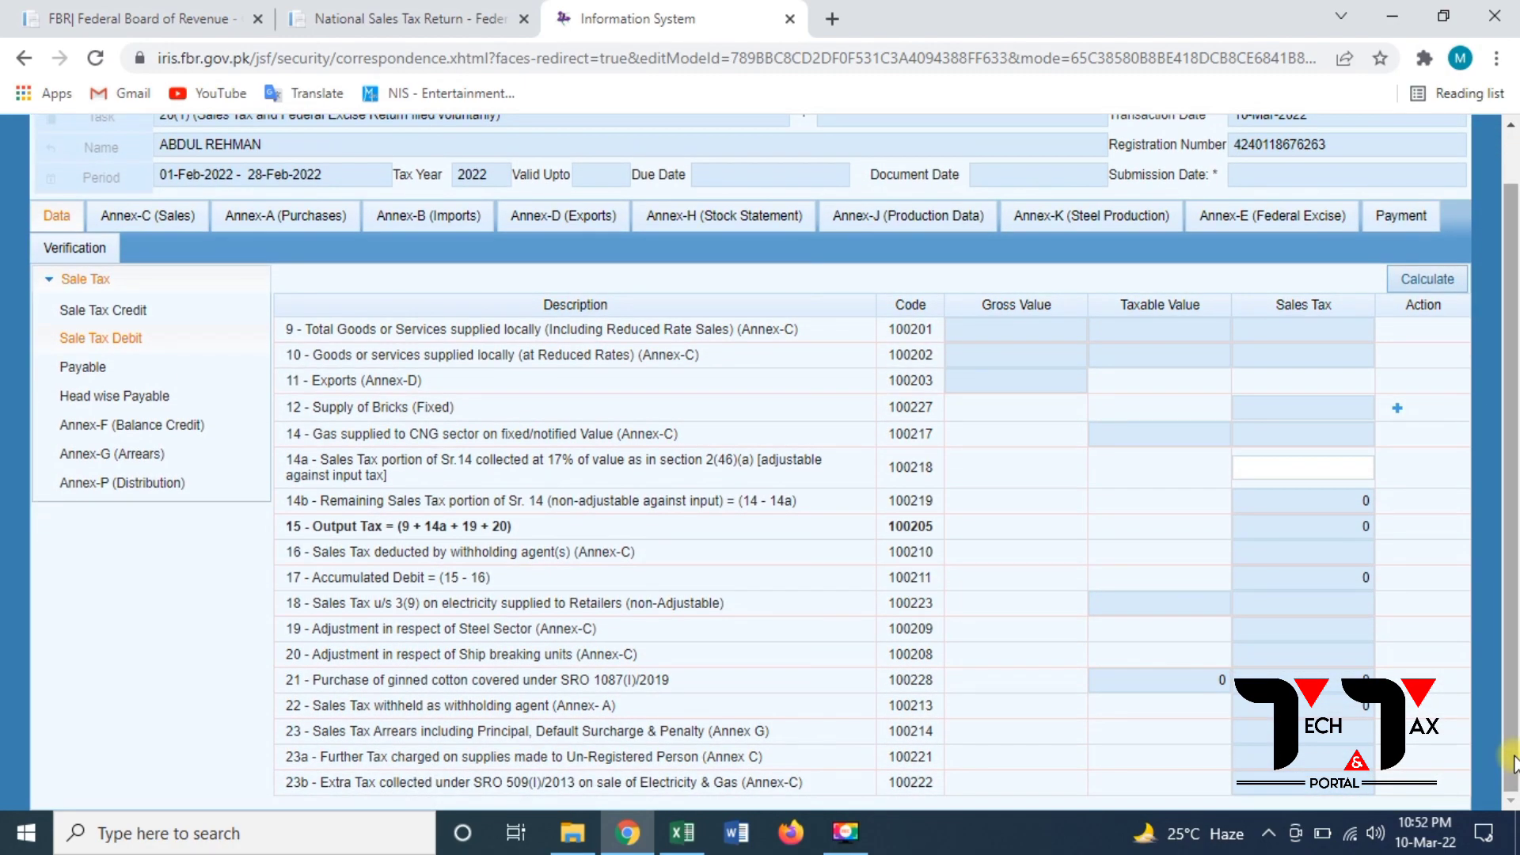
Check the Payable section's carried-forward credit against Sale Tax Credit, and calculate the Payable and Head wise Payable sections.
left_click(93, 360)
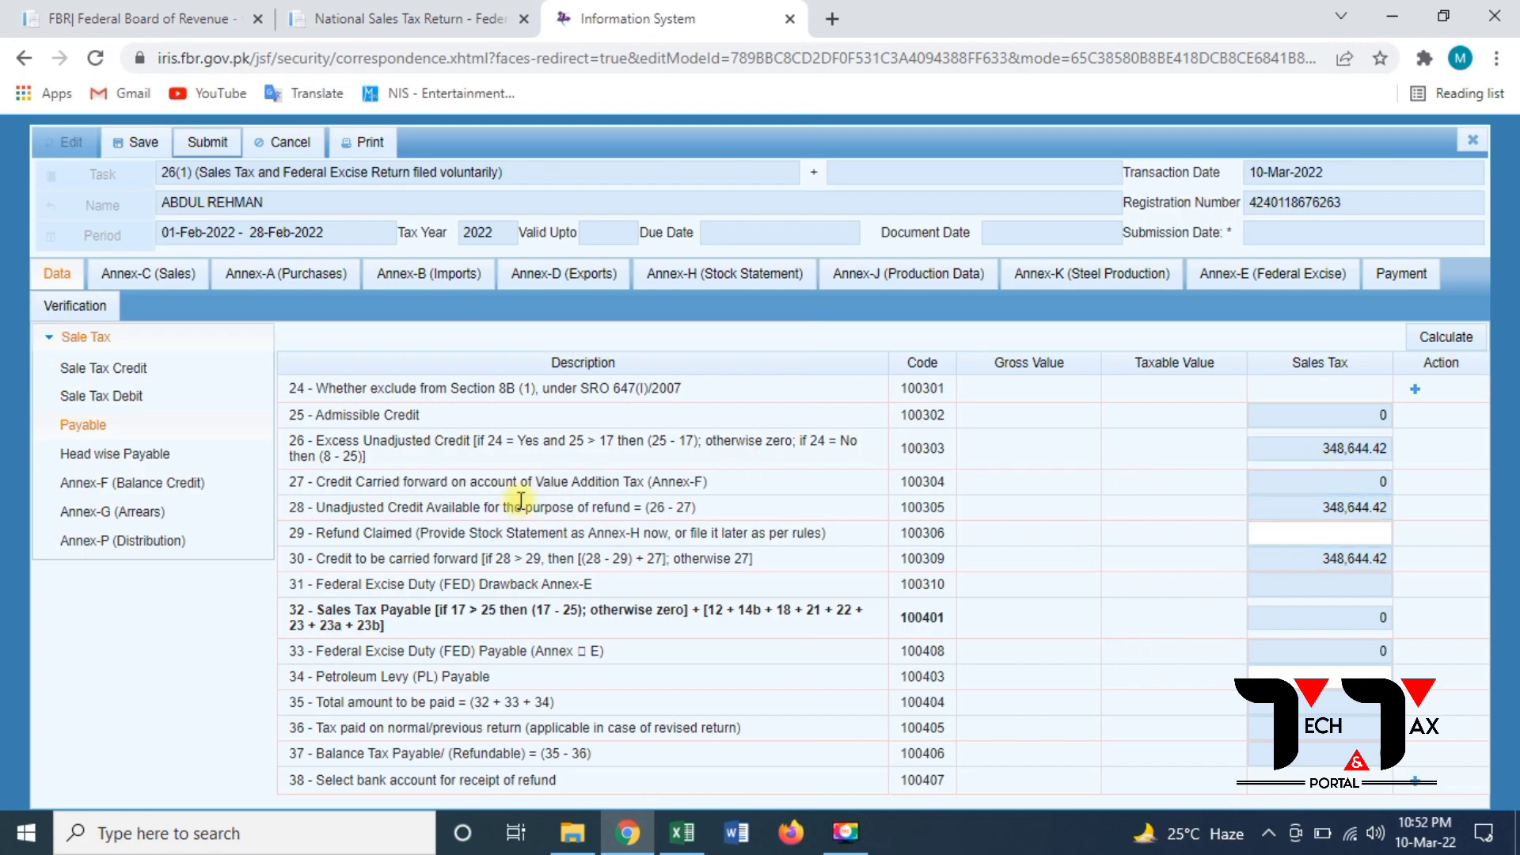
left_click(98, 378)
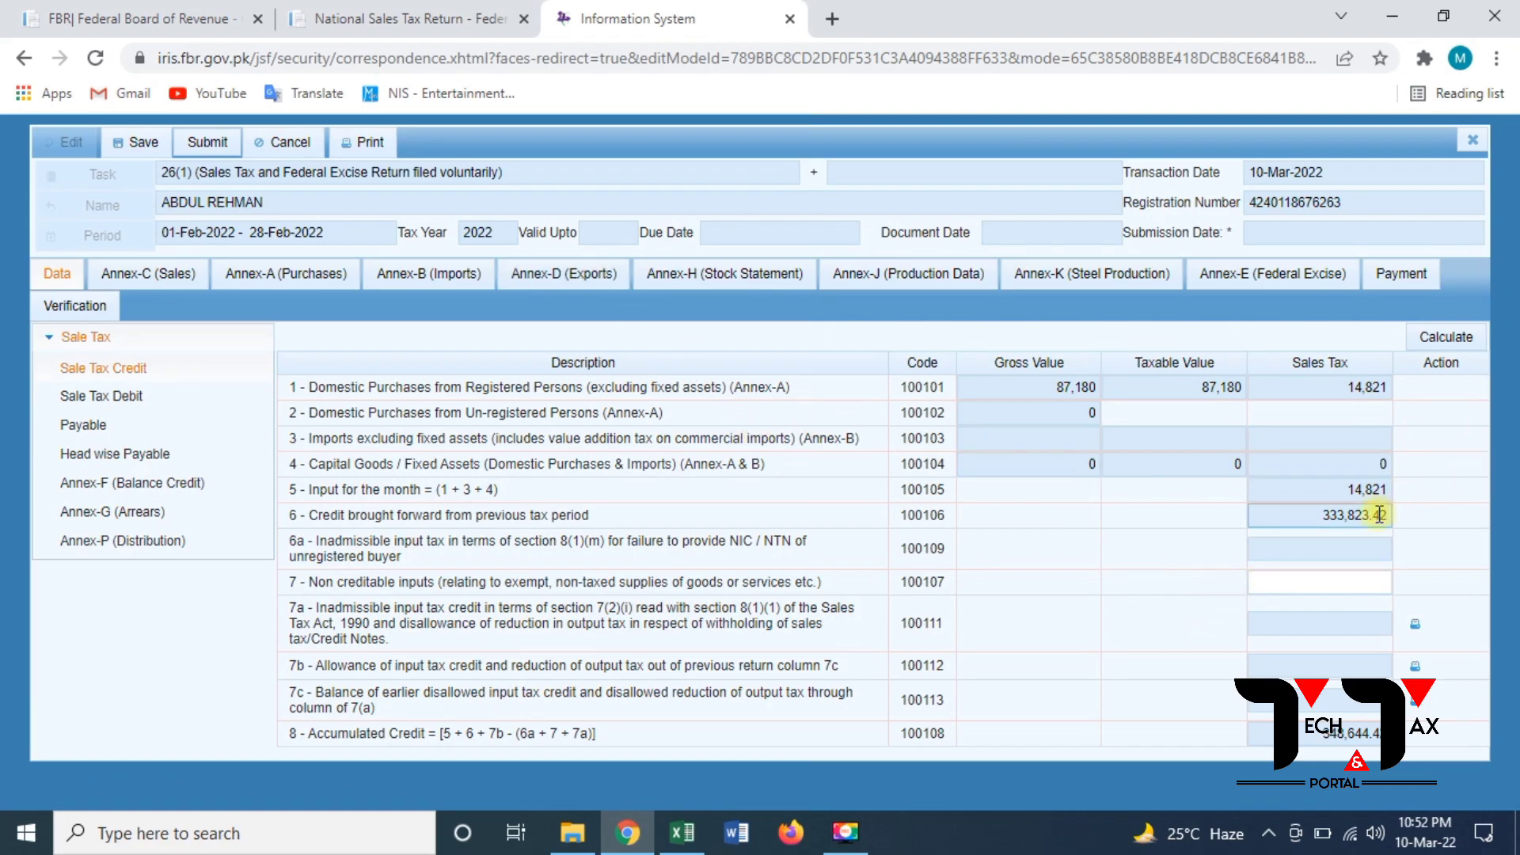
left_click(70, 427)
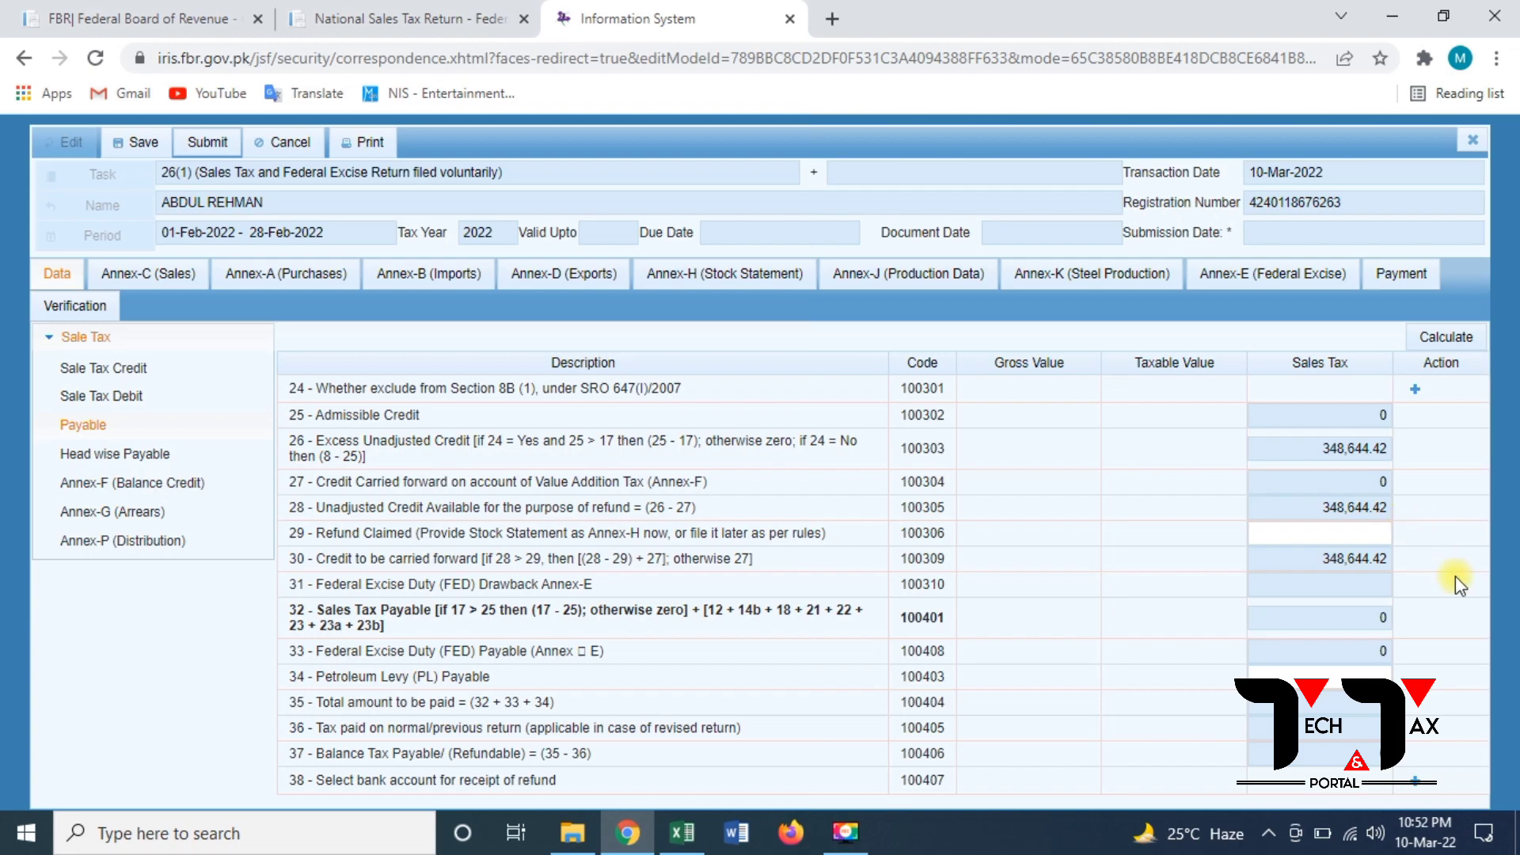
left_click(1449, 335)
left_click(70, 456)
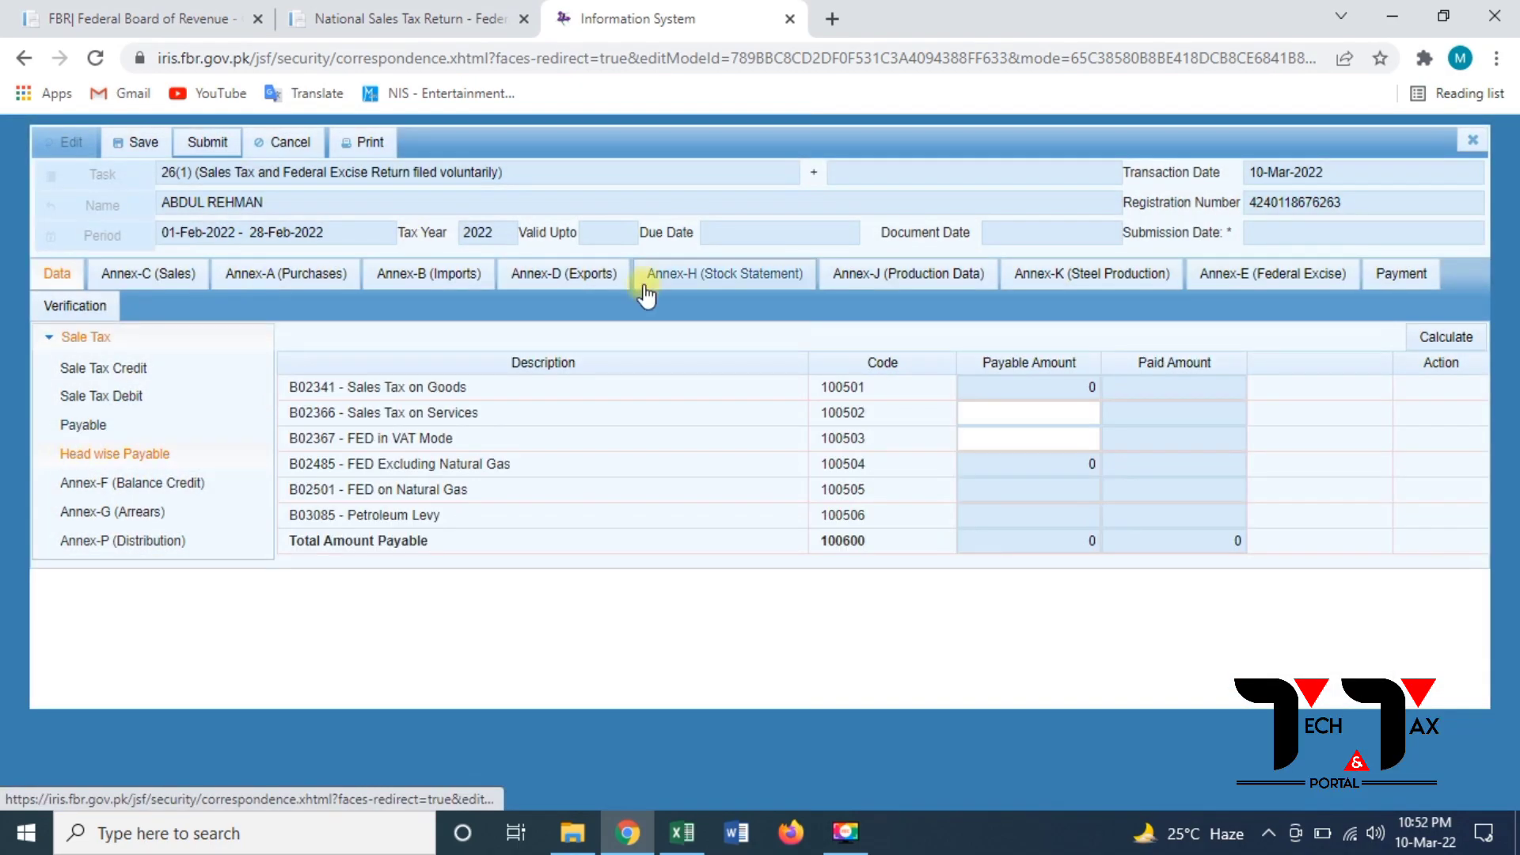
left_click(1478, 337)
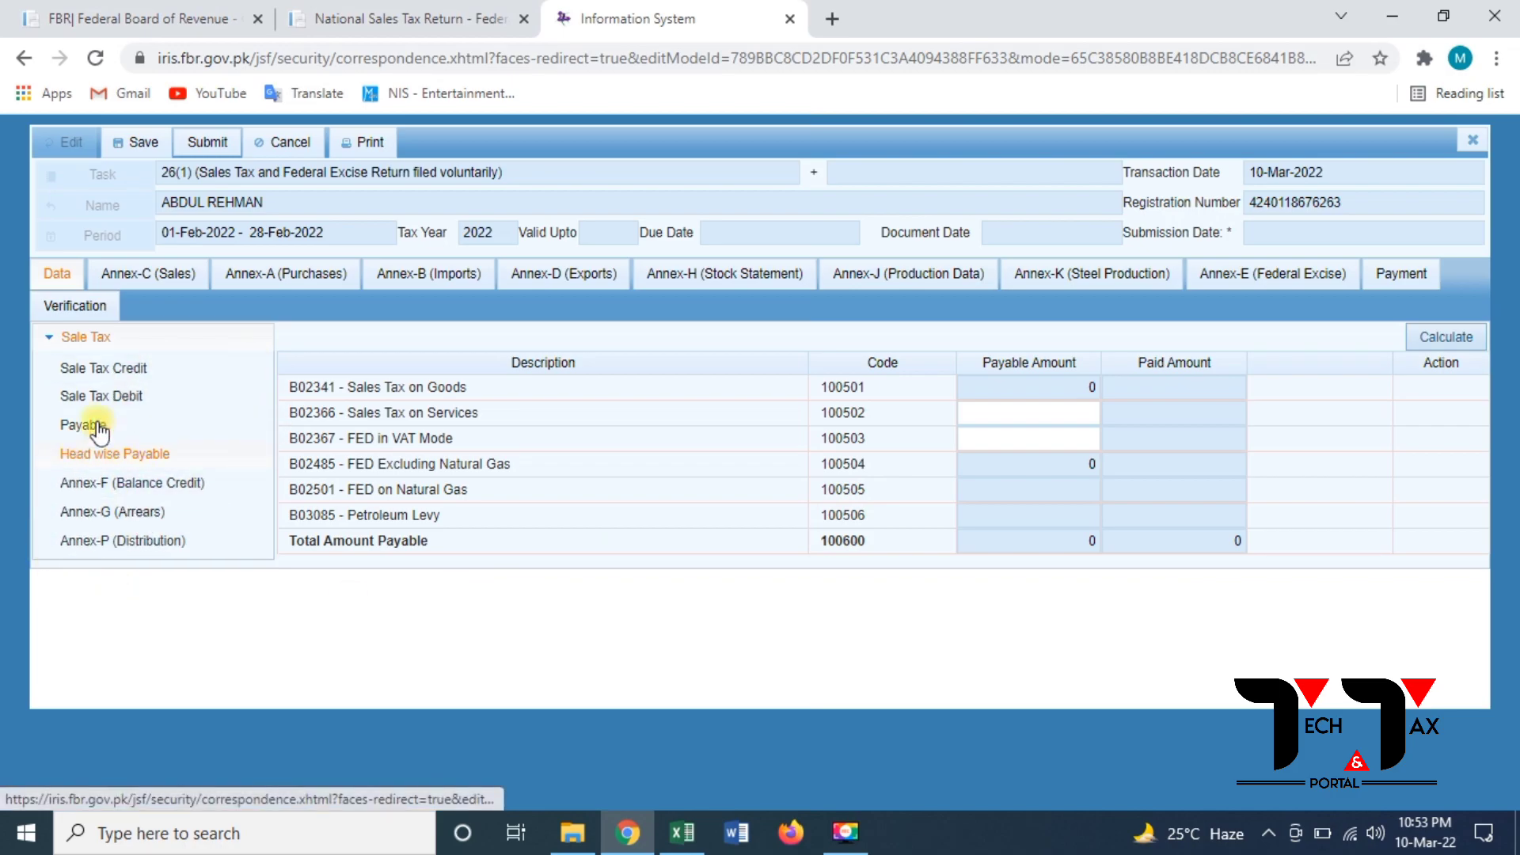
Calculate the balances in Annex-F (Balance Credit).
left_click(185, 485)
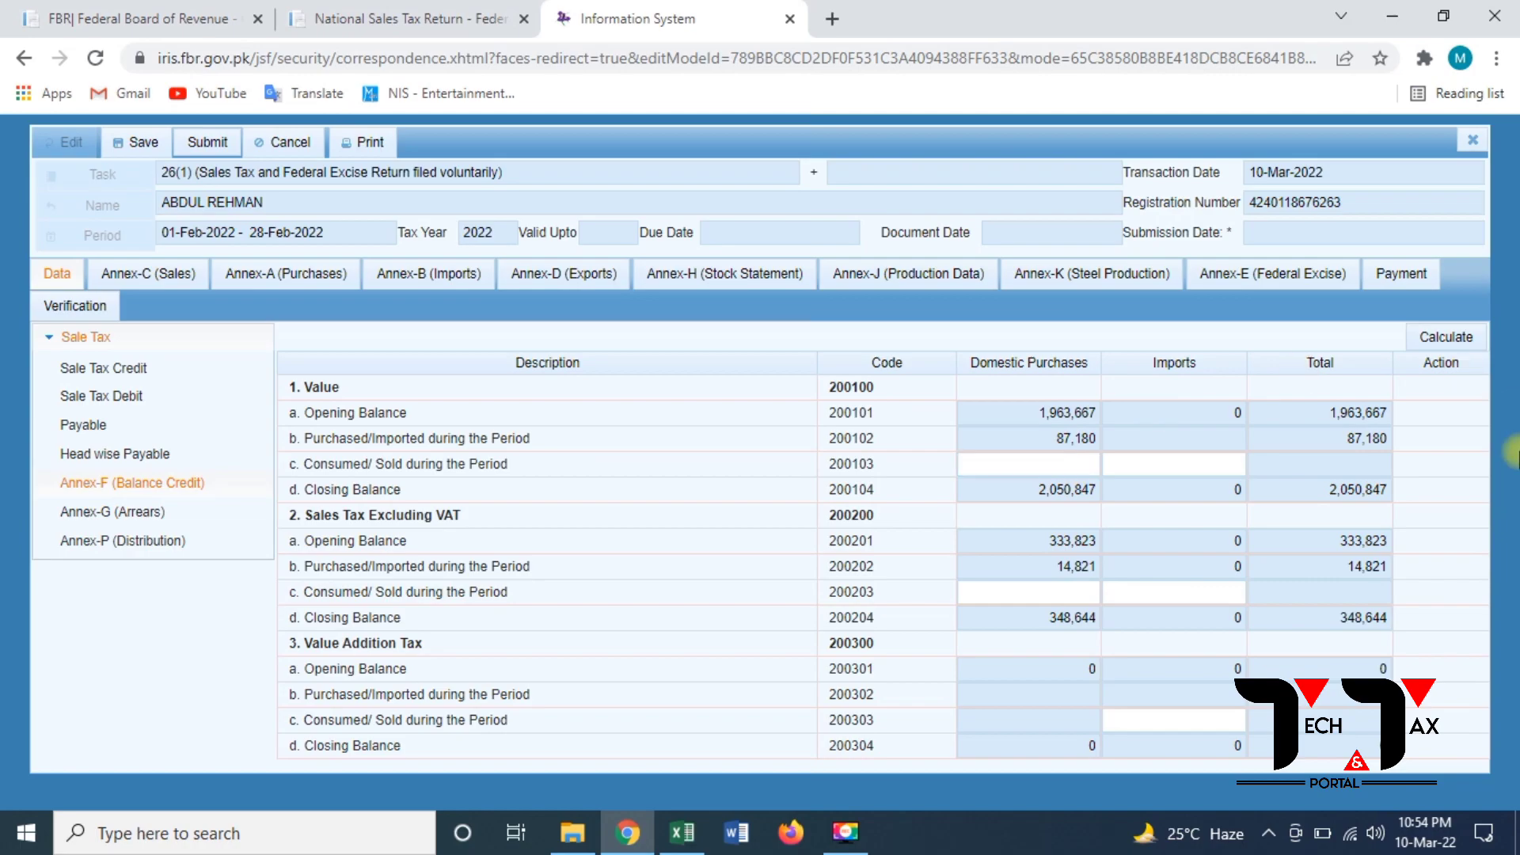
left_click_drag(1454, 337, 1461, 358)
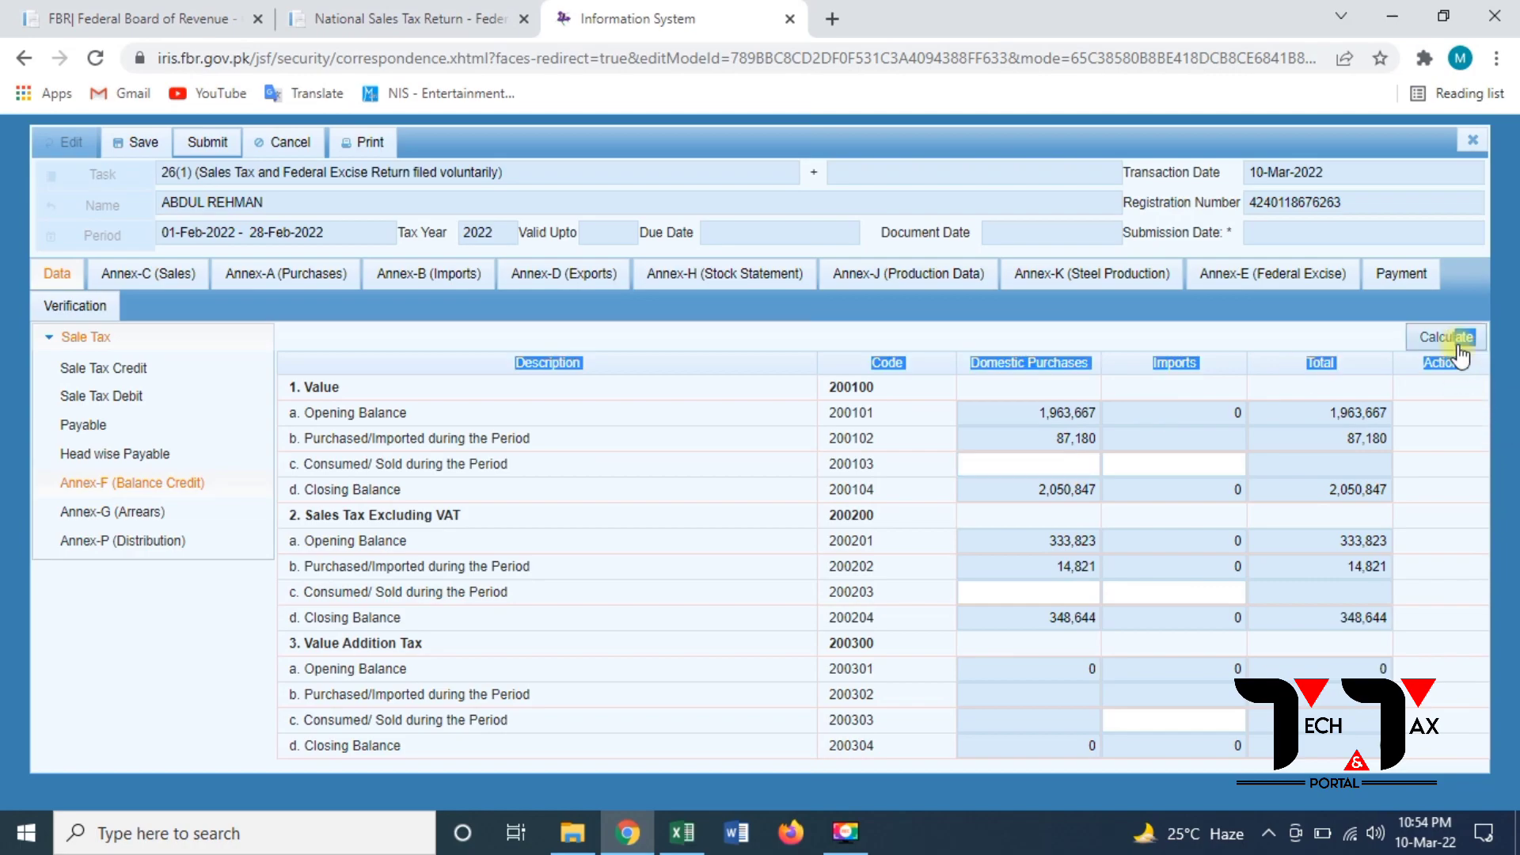
left_click(1458, 347)
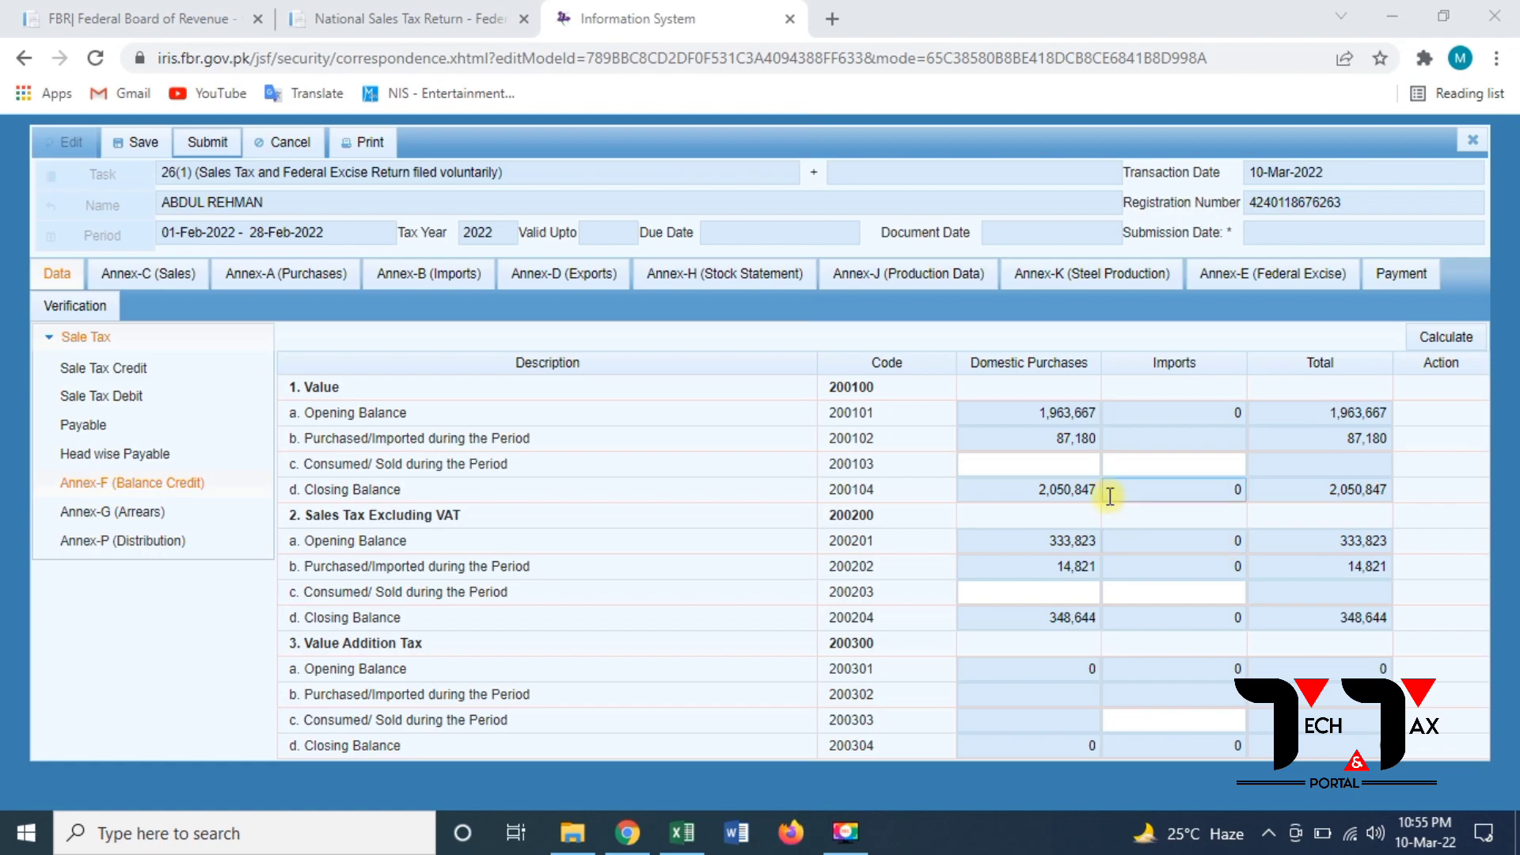
Recalculate Annex-F (Balance Credit), and save Annex-J (Production Data) without adding any products.
left_click(1437, 341)
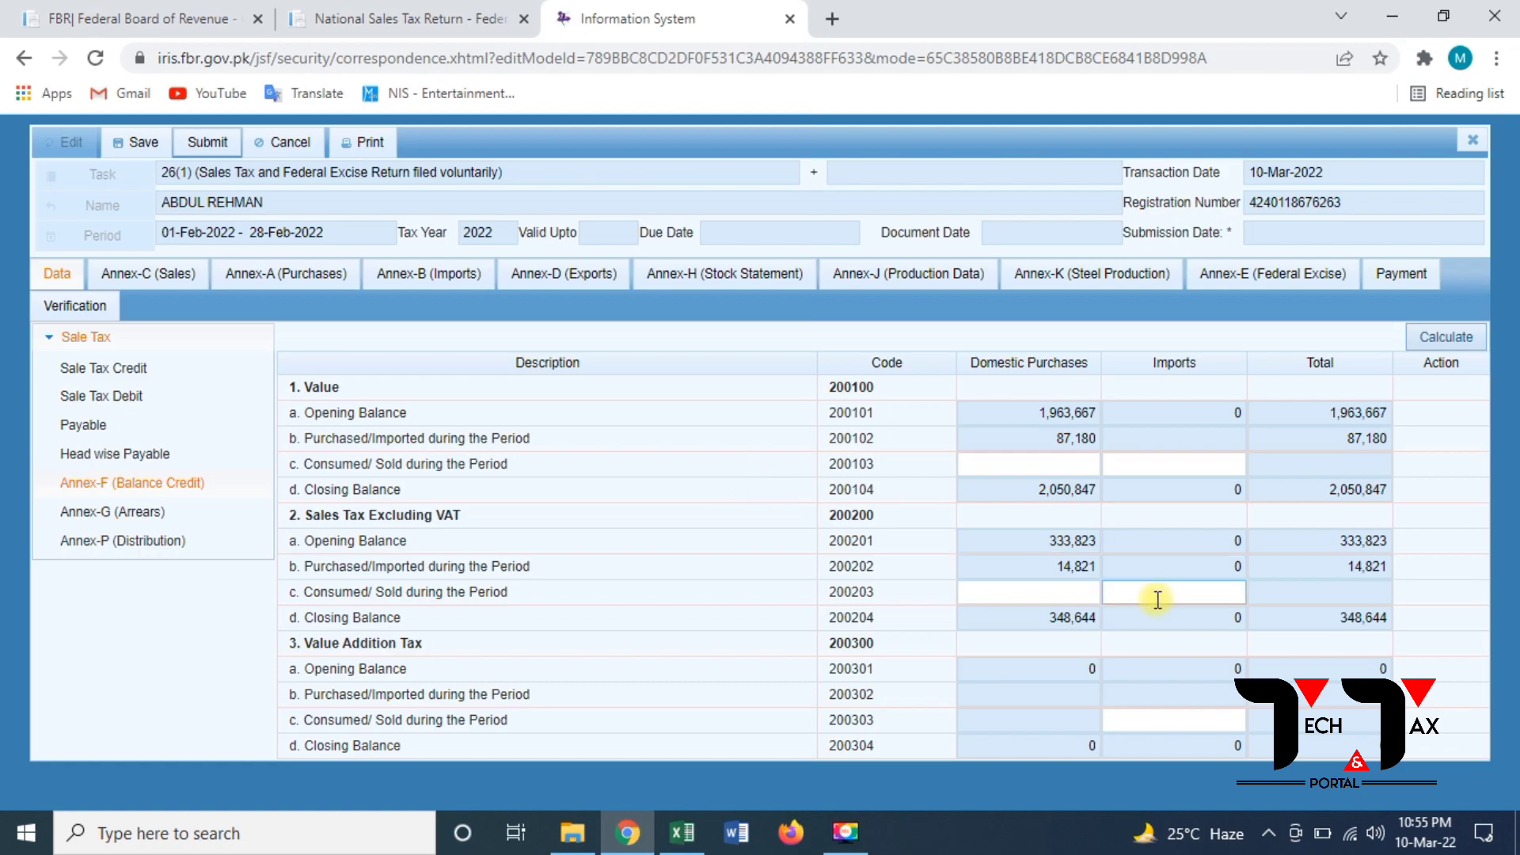
left_click(1012, 458)
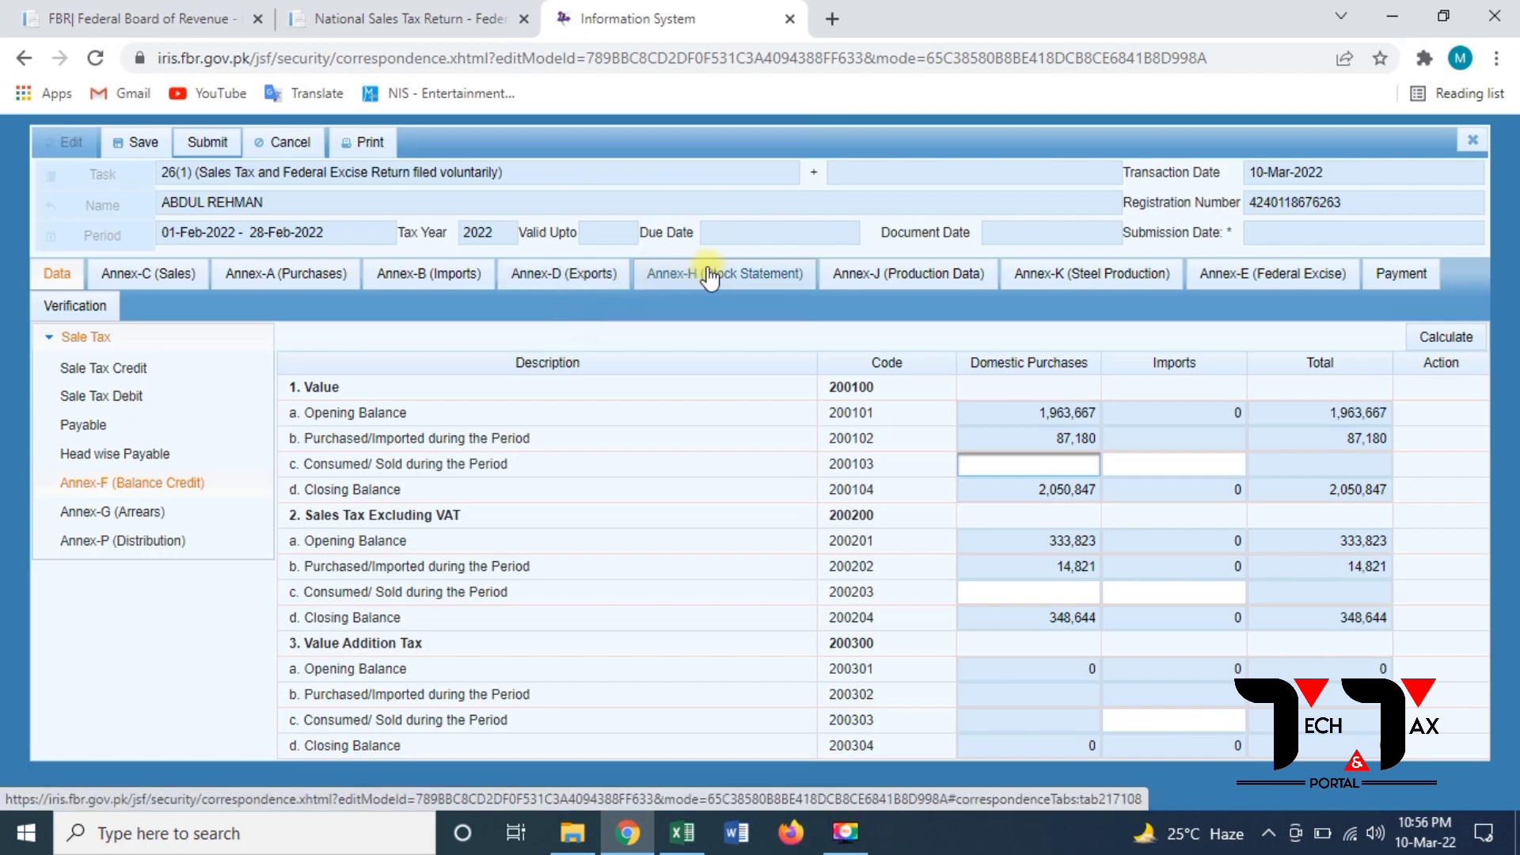
left_click(829, 277)
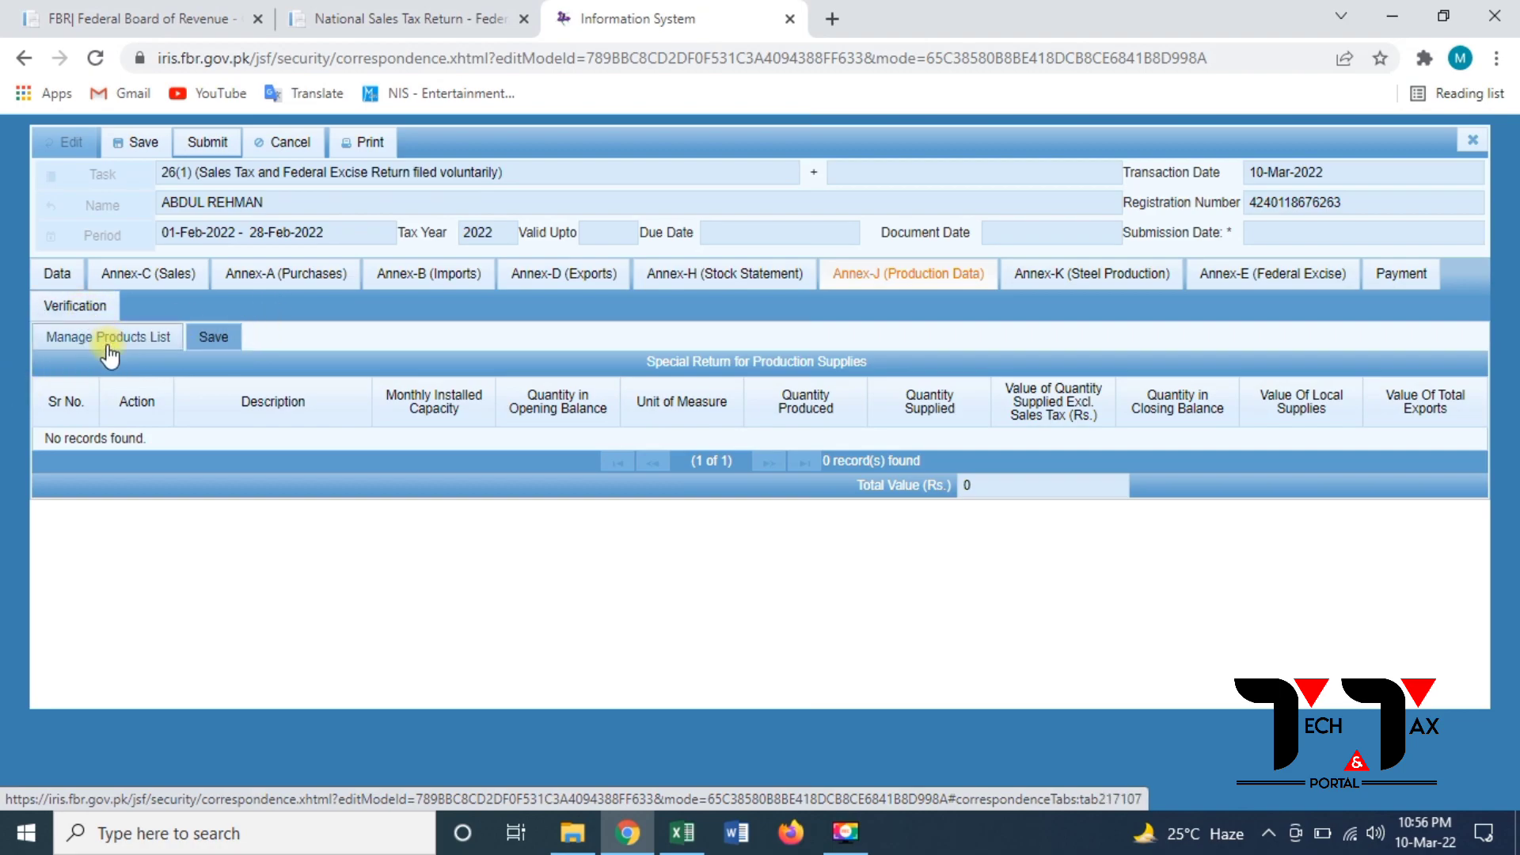
left_click(214, 339)
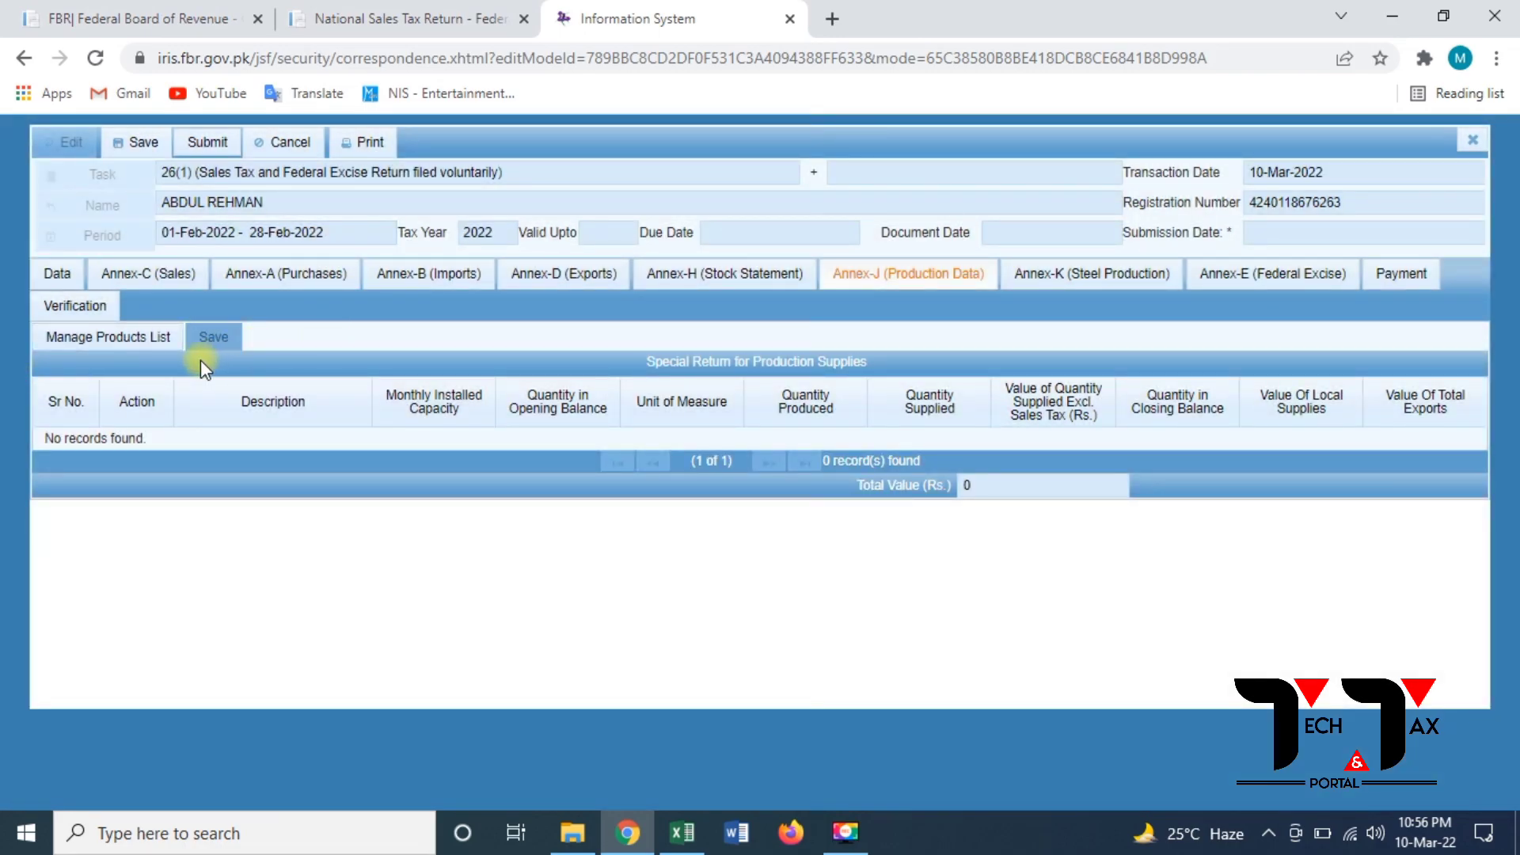
left_click(210, 337)
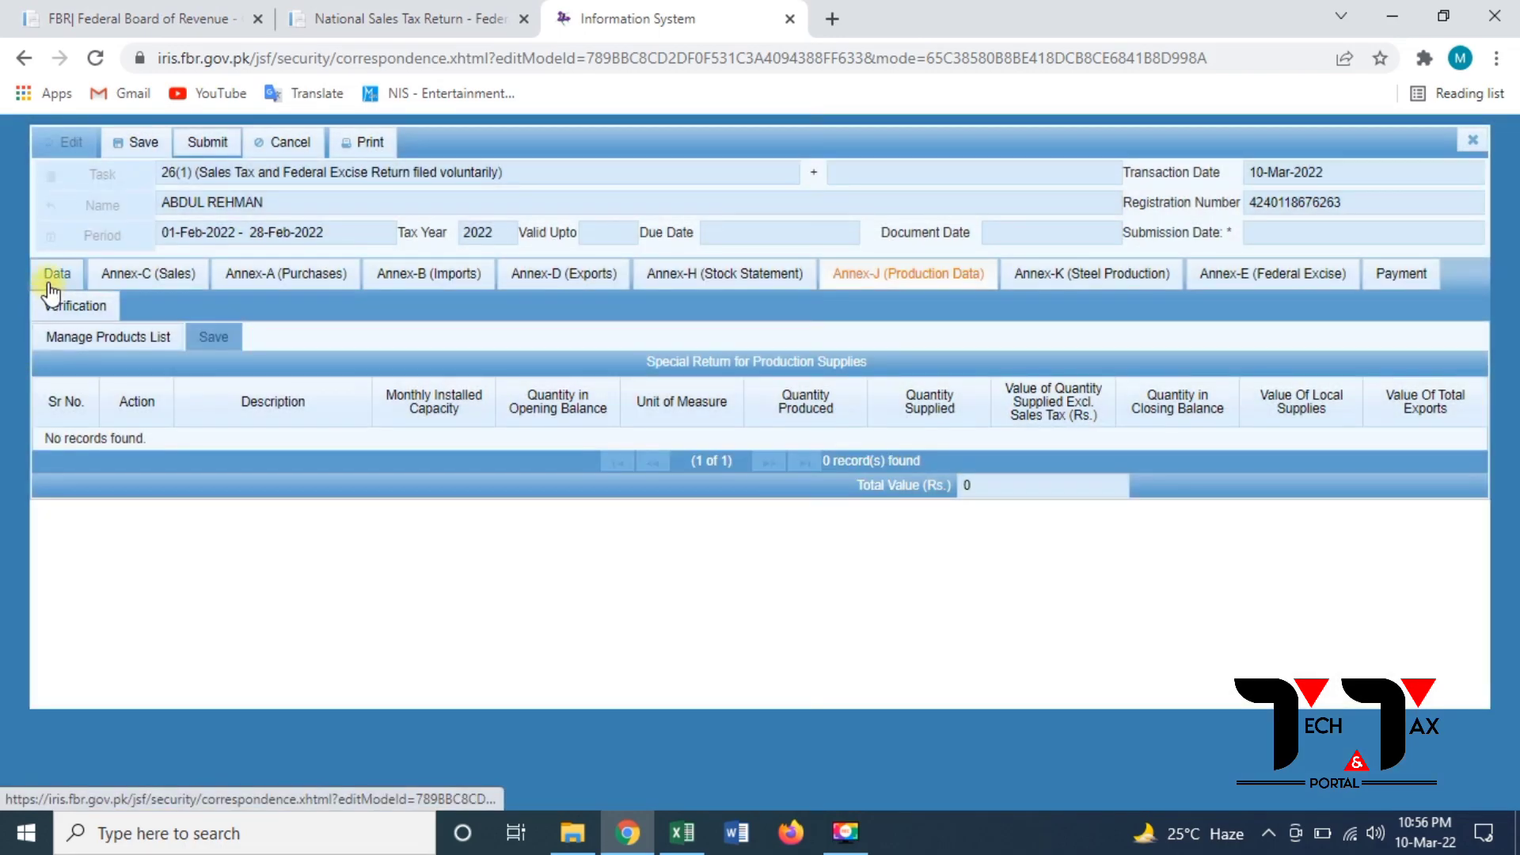
Calculate the Annex-G (Arrears) and Annex-P (Distribution) sections of the return data.
left_click(48, 279)
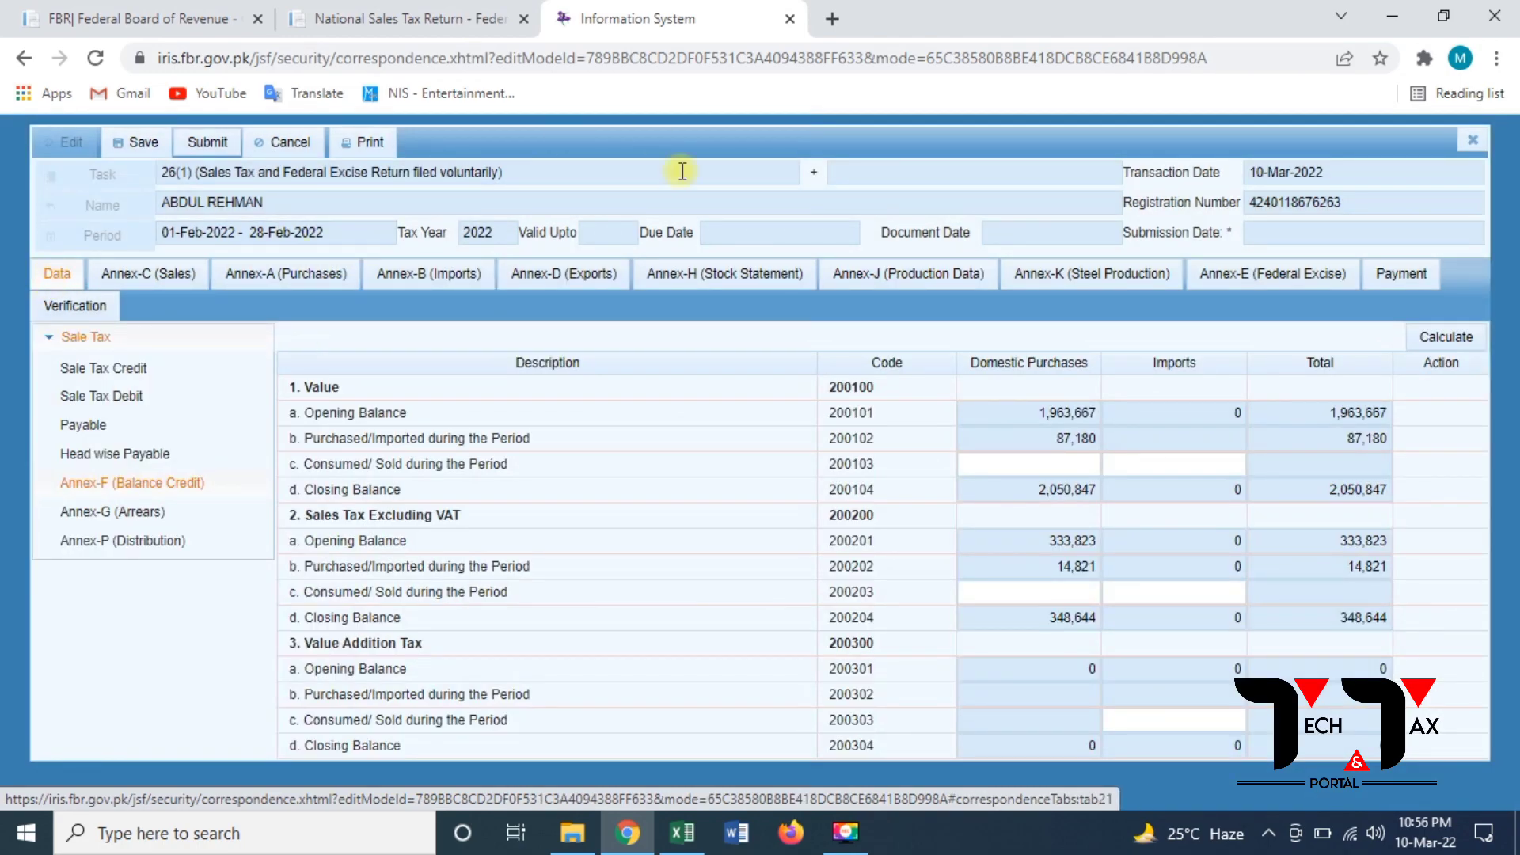
left_click(151, 516)
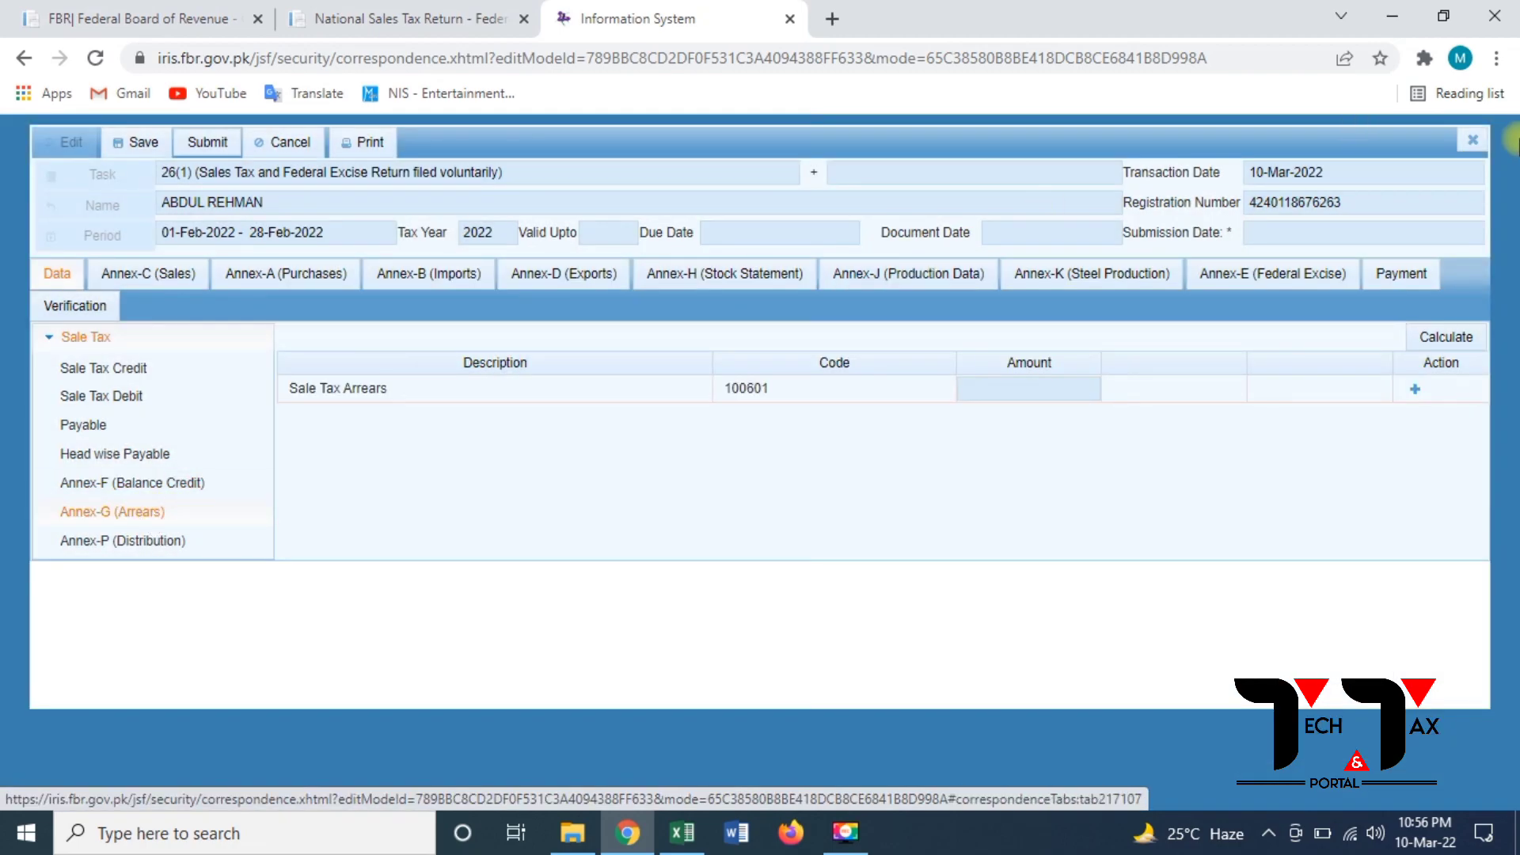
left_click(1464, 337)
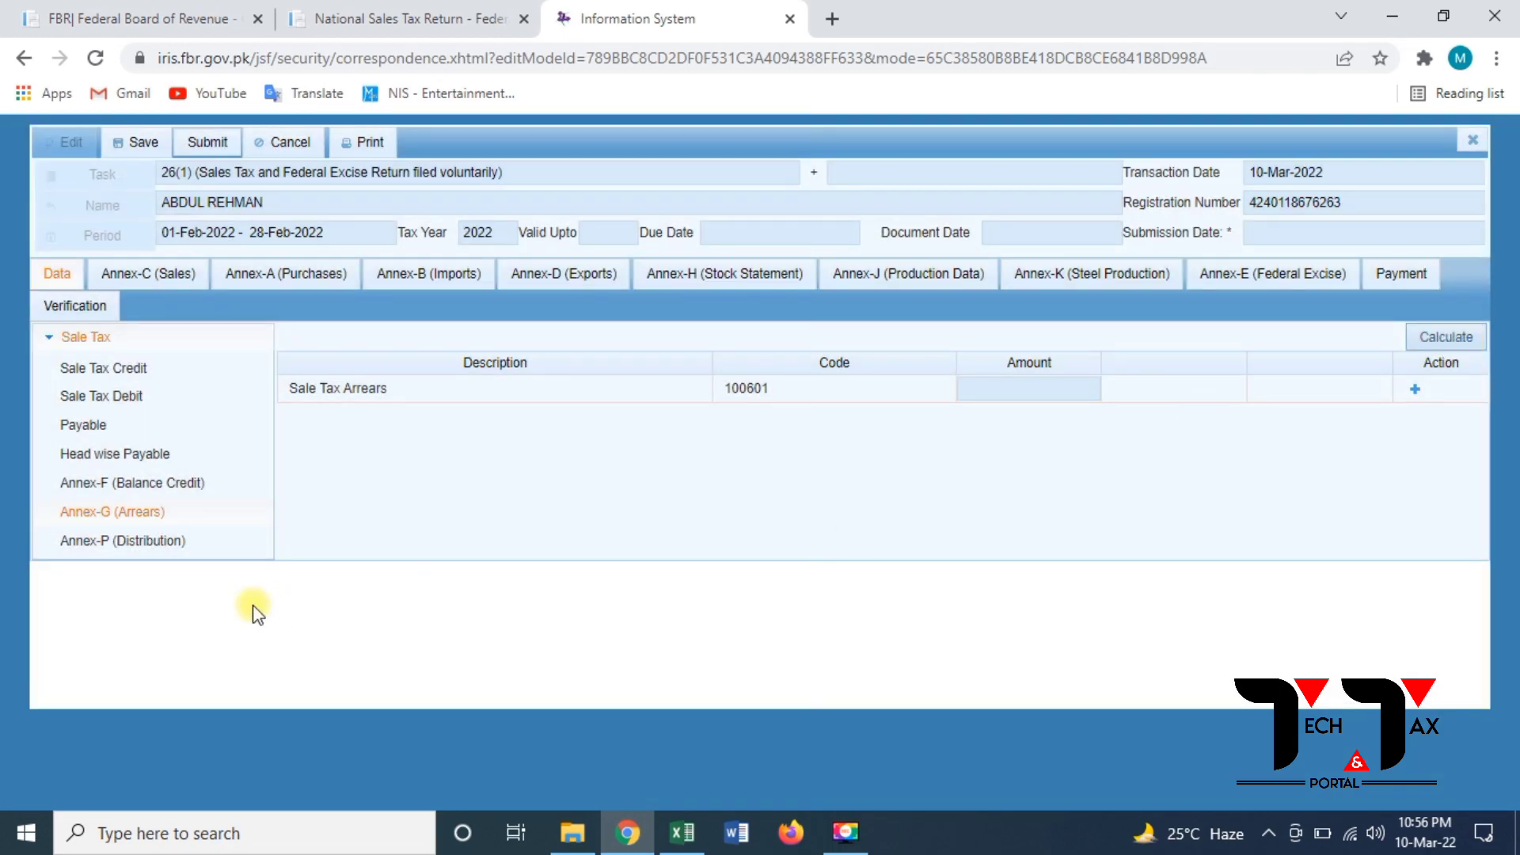
left_click(150, 546)
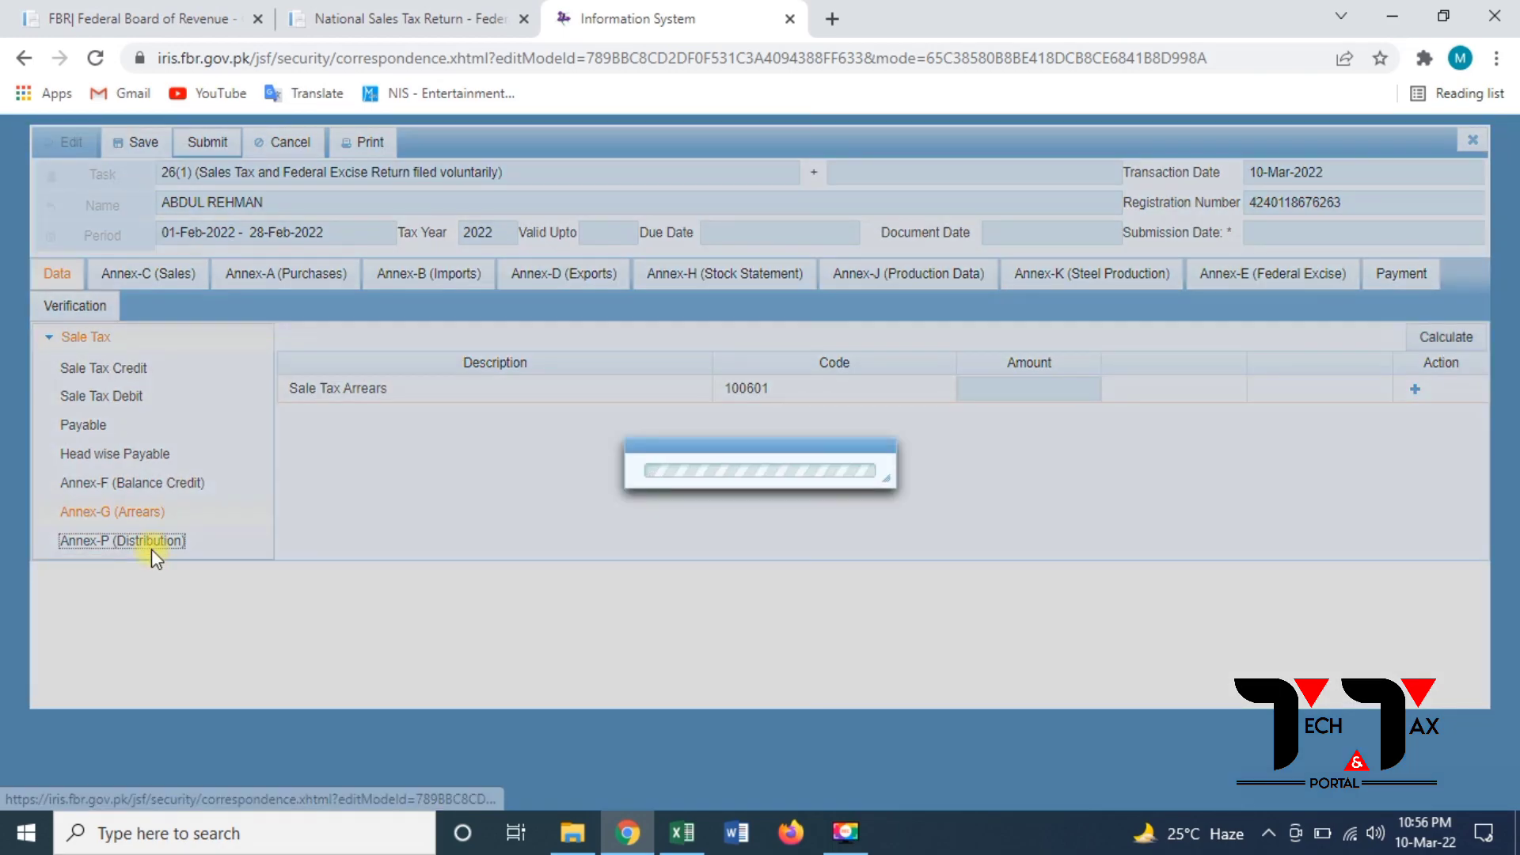
left_click(1421, 339)
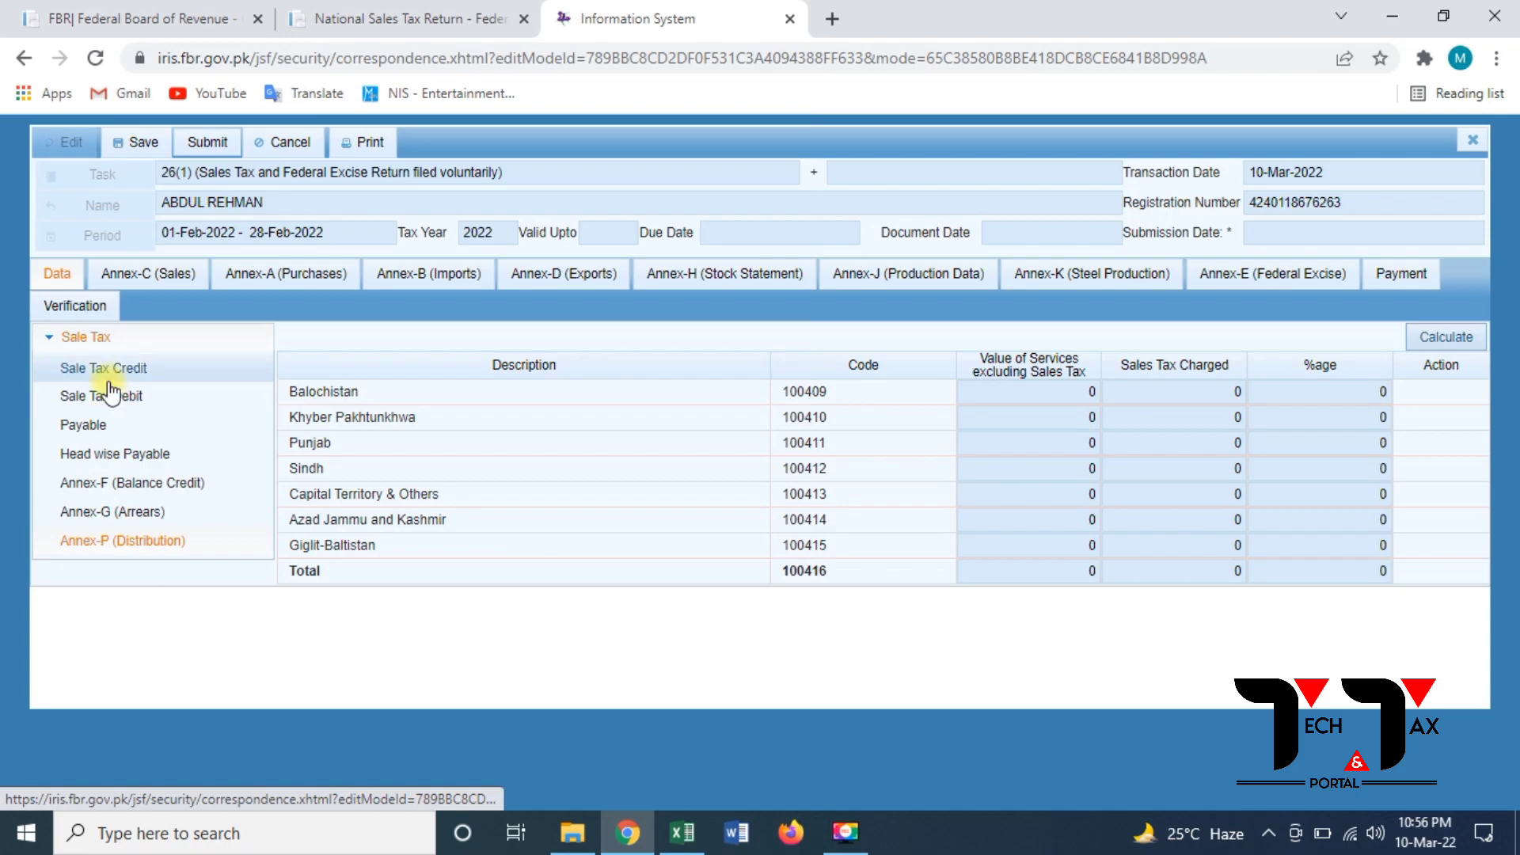
Enter and verify the declaration PIN in the return's Verification section, declining the browser's offer to update the saved password.
left_click(101, 315)
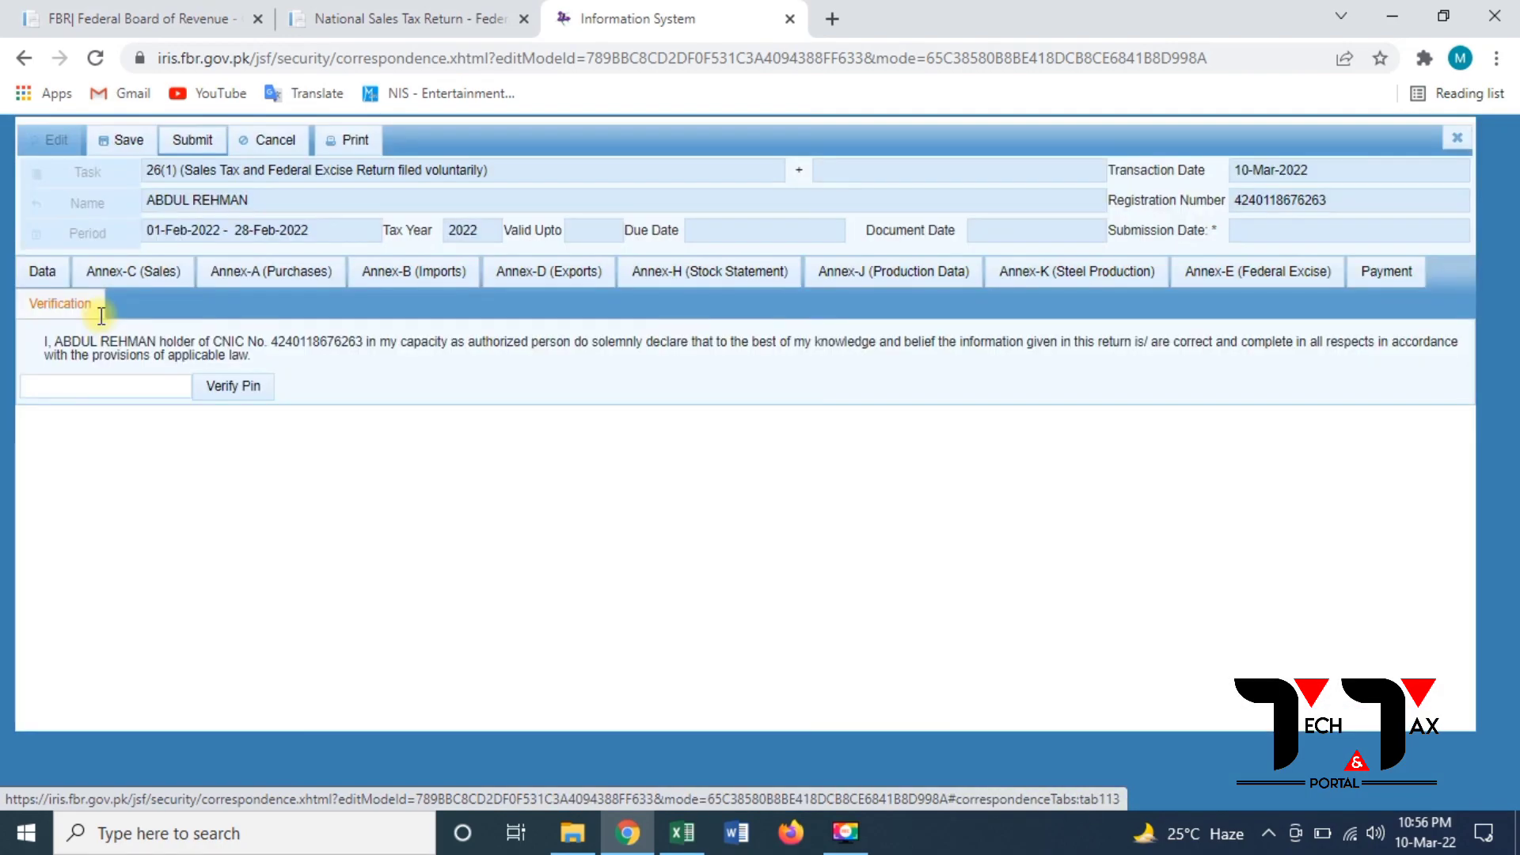
left_click(173, 386)
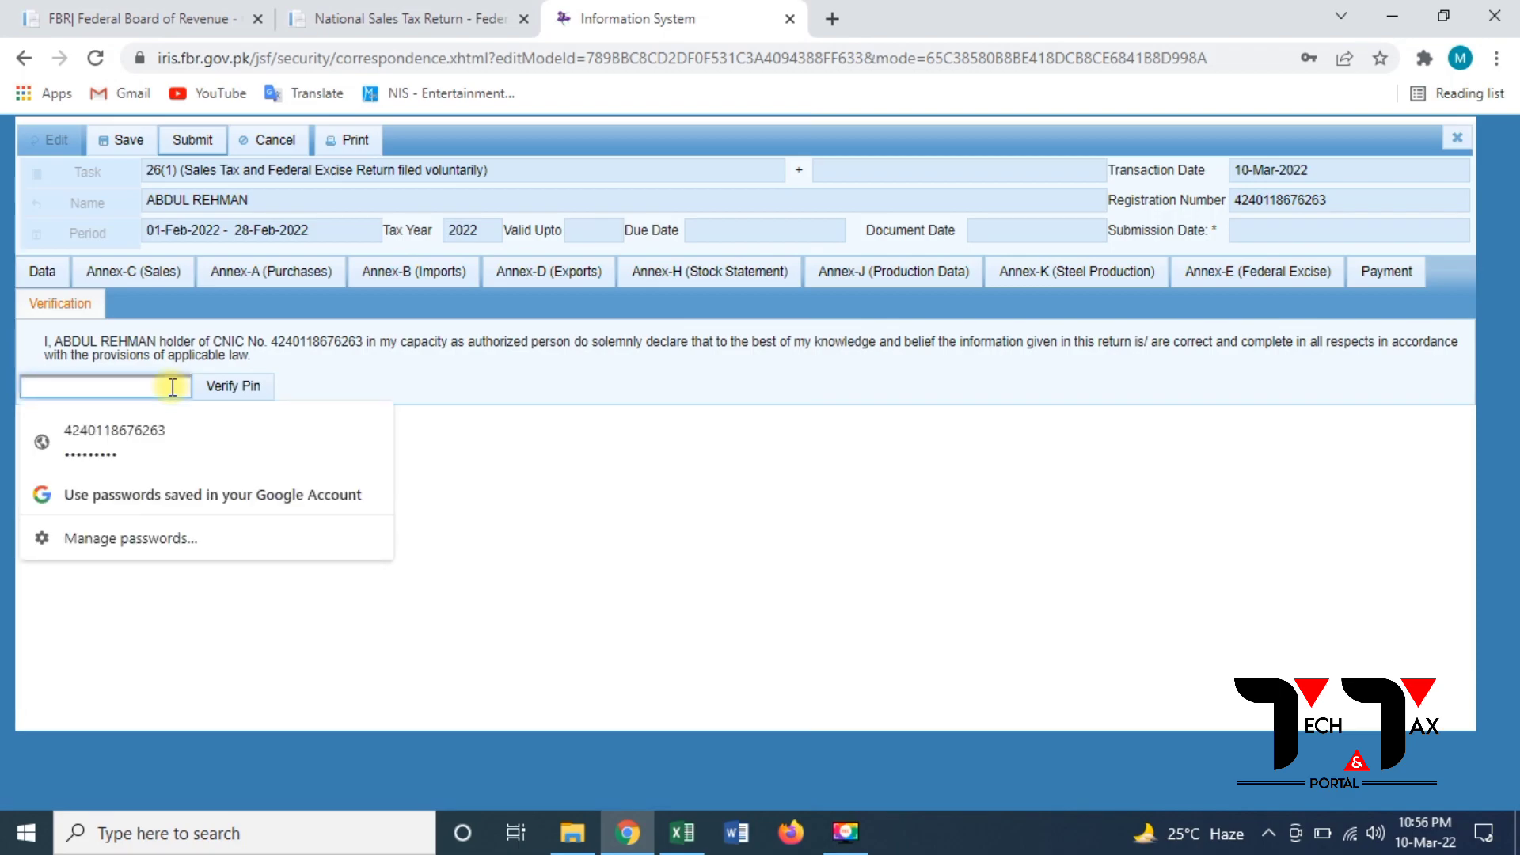
type("****")
left_click(214, 386)
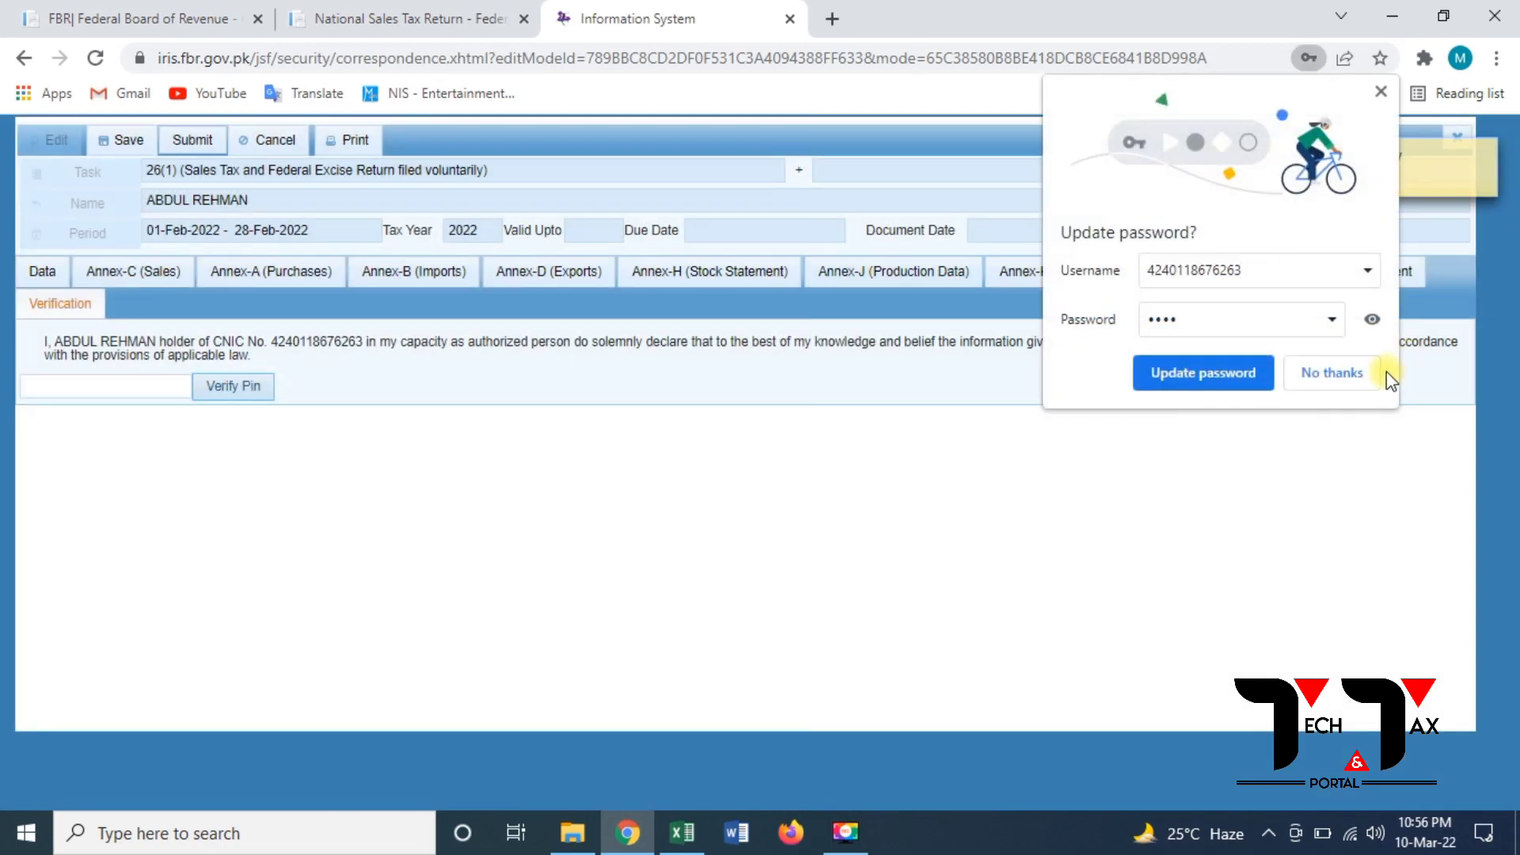
left_click(1366, 374)
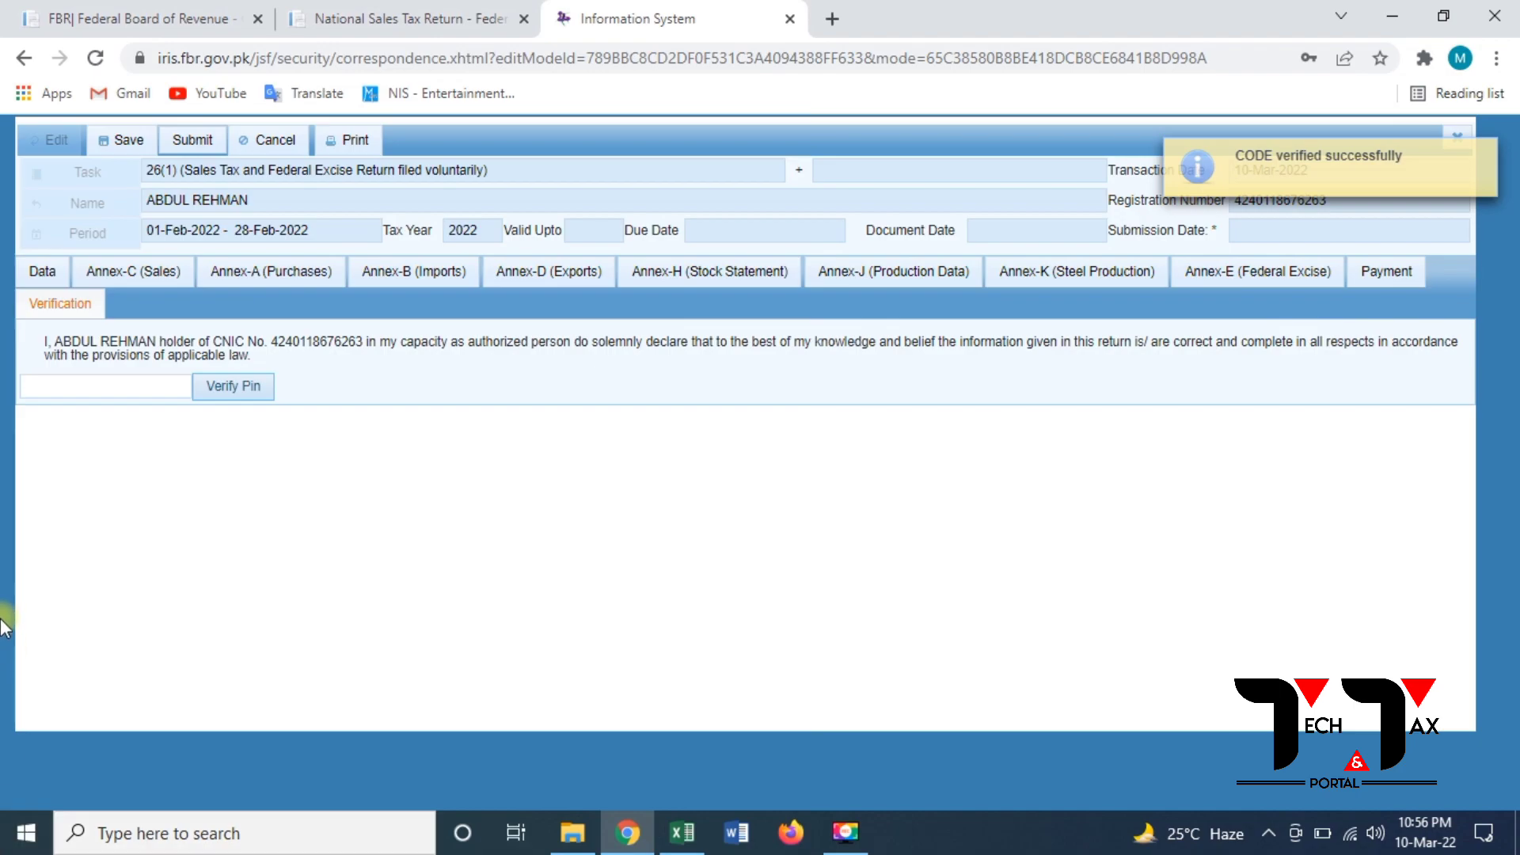
Recheck Annex-F (Balance Credit) and Sale Tax Credit, then save the return and try to submit it.
left_click(43, 273)
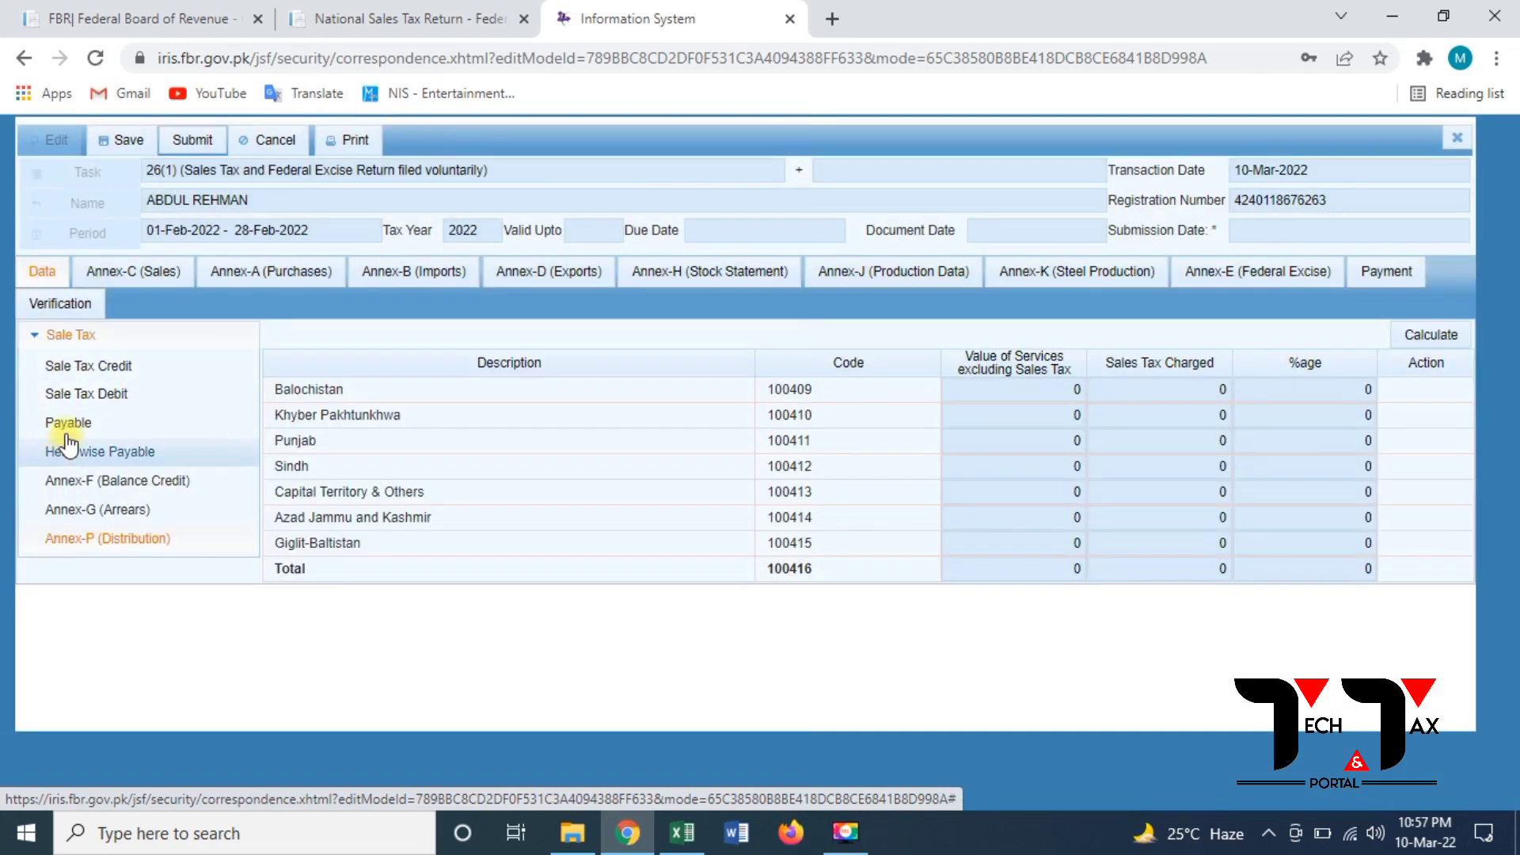
left_click(116, 483)
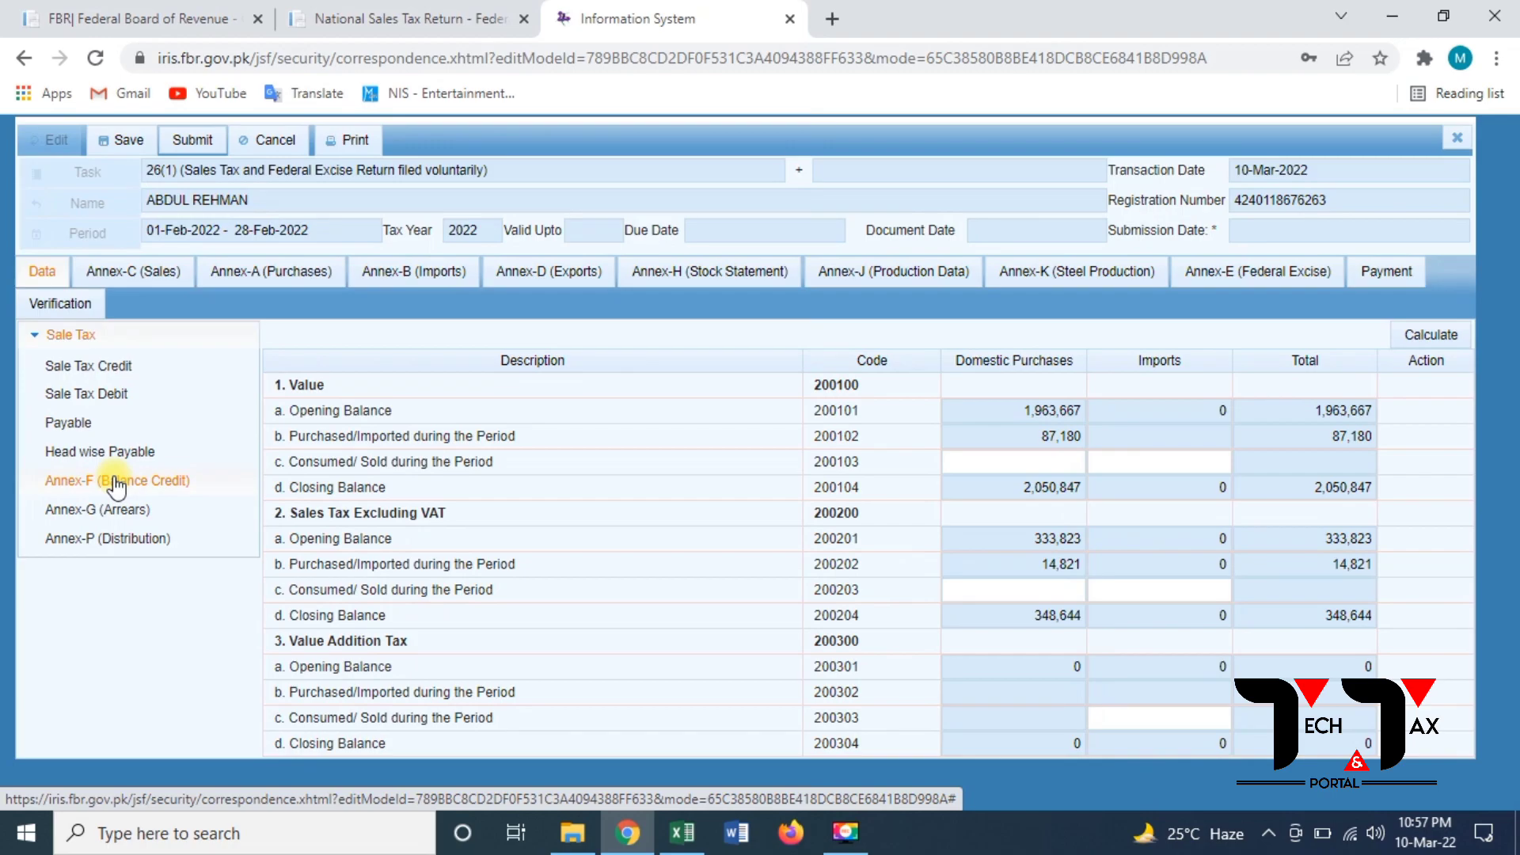
left_click(97, 386)
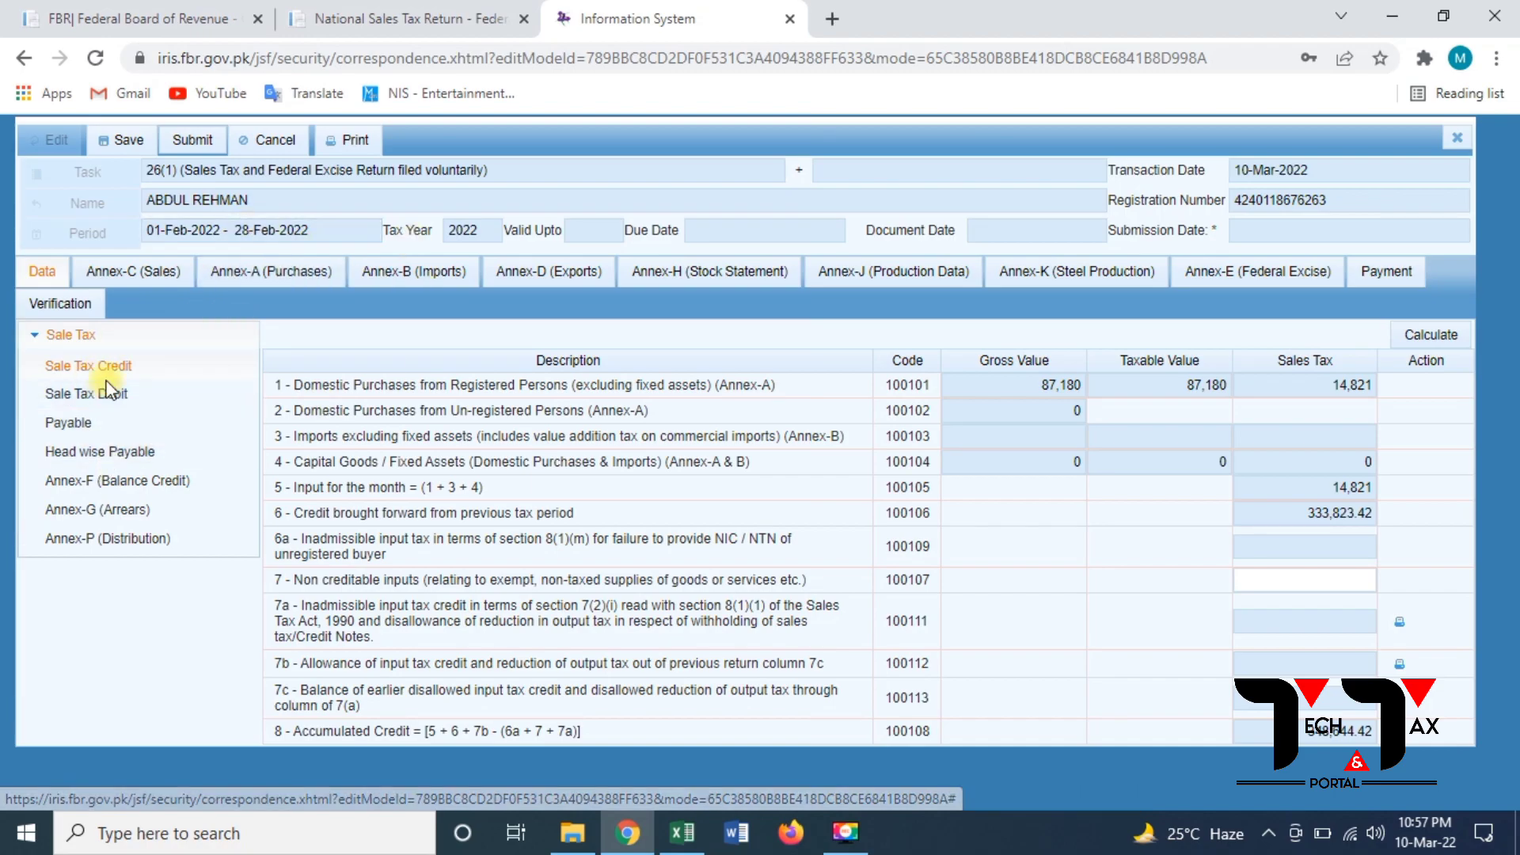
left_click(111, 143)
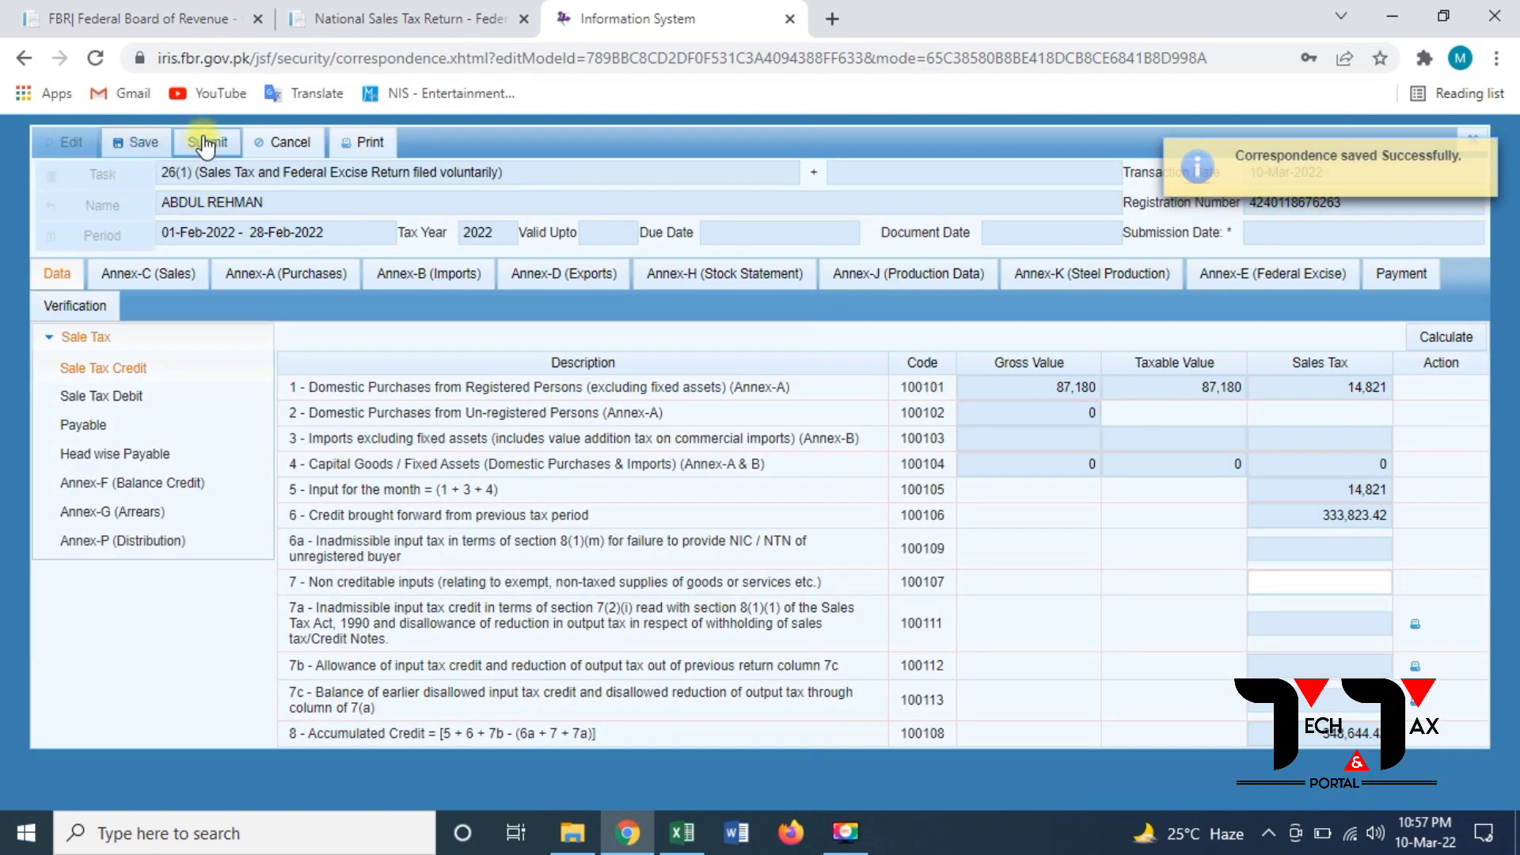
left_click(204, 145)
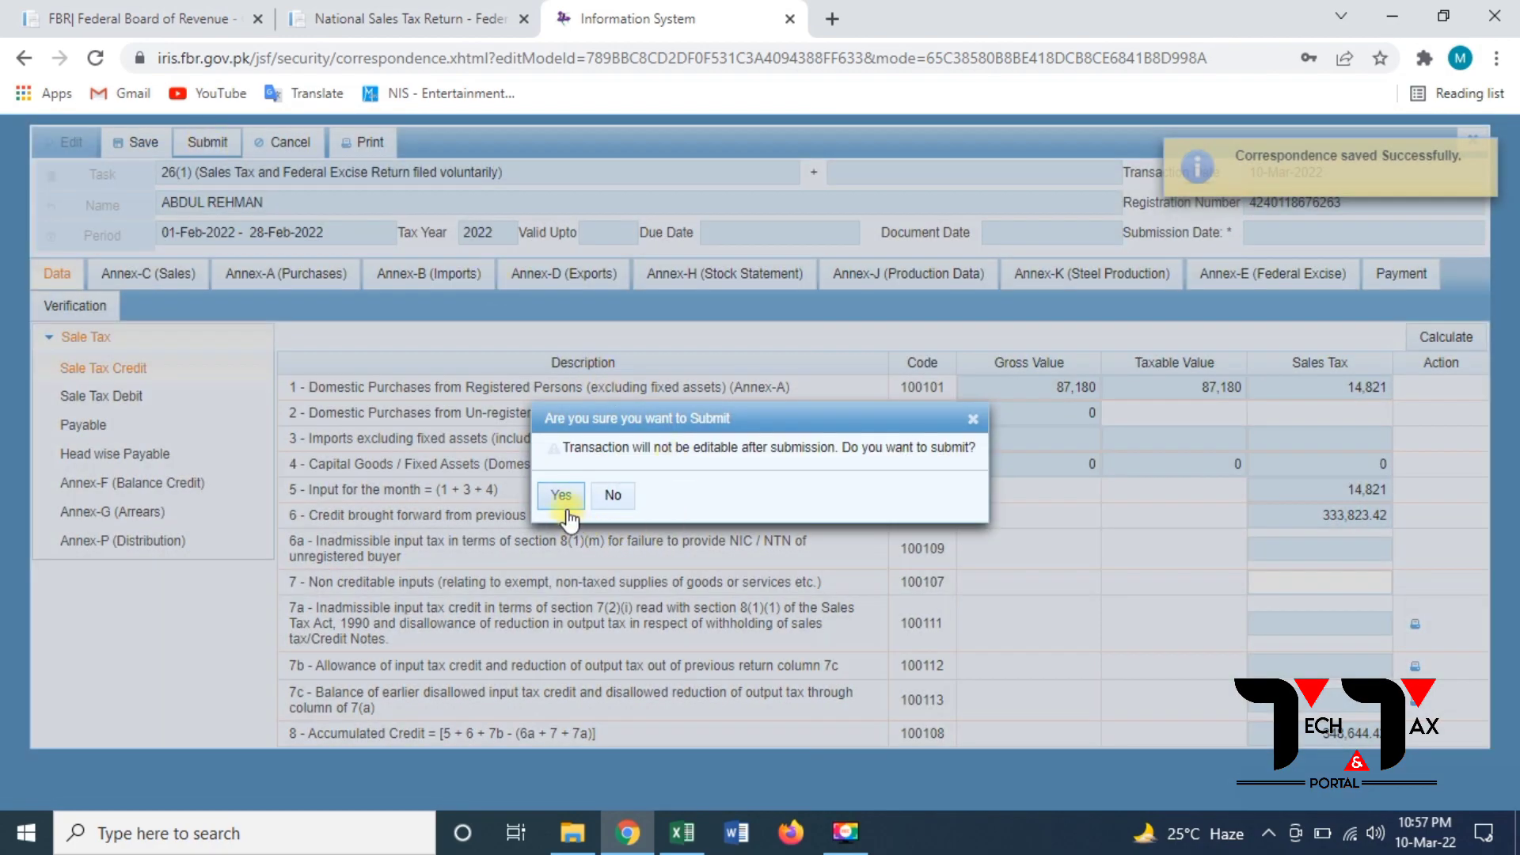
left_click(559, 499)
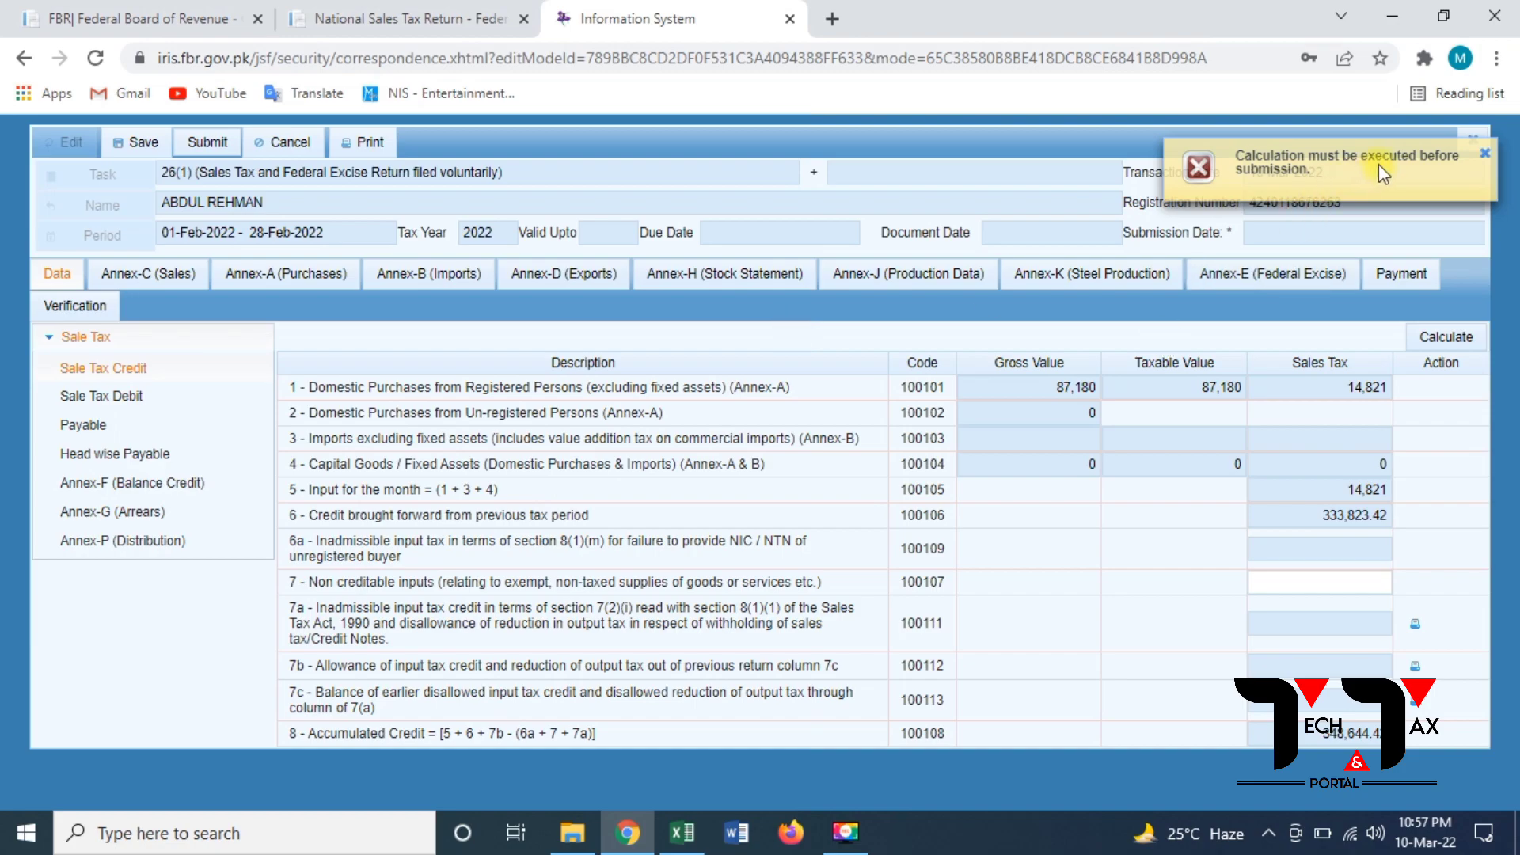
left_click(1484, 155)
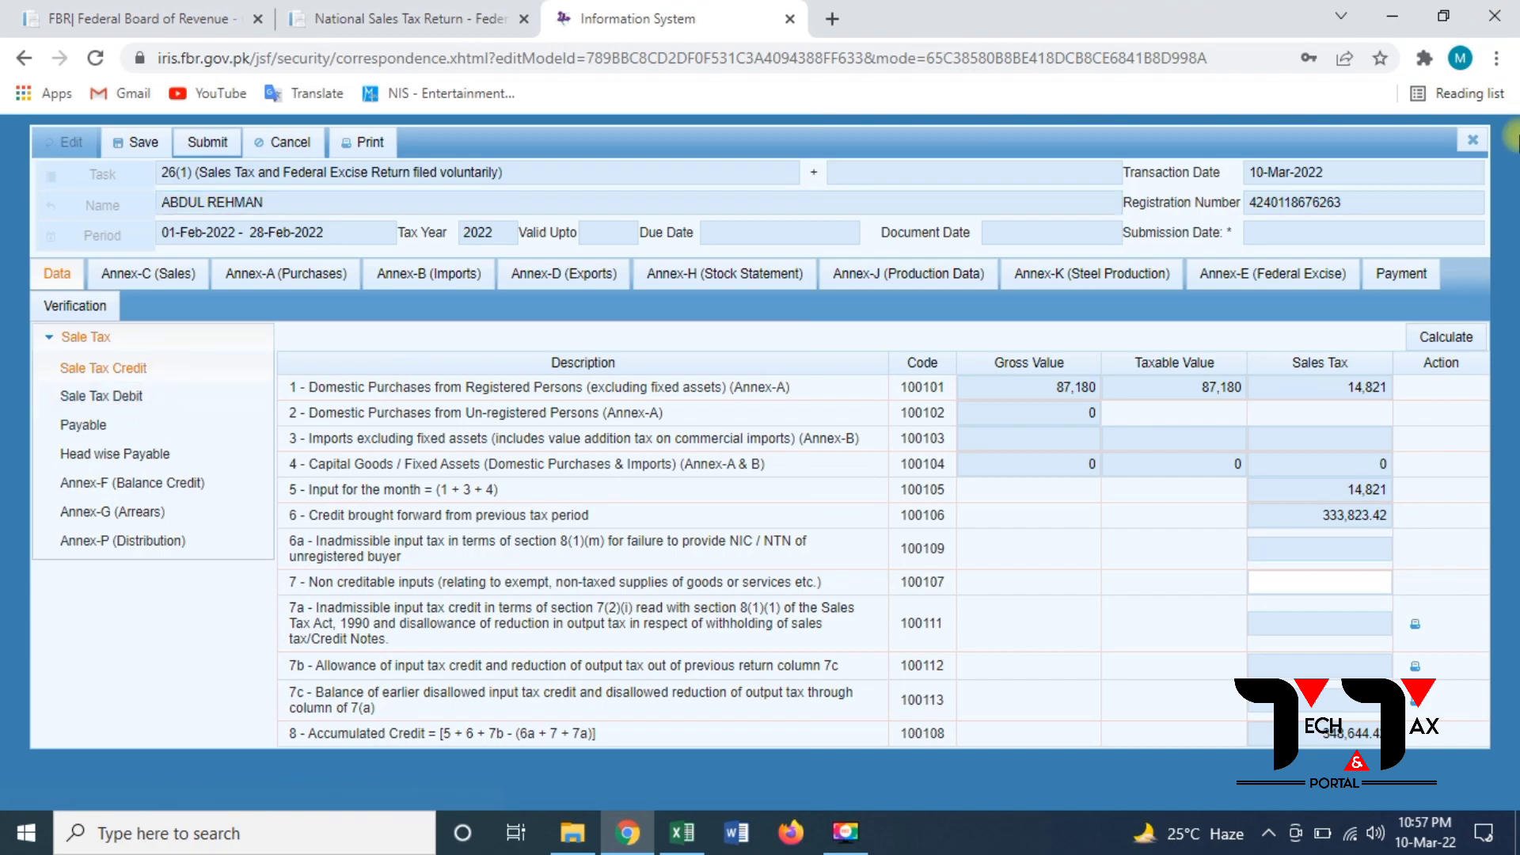
Recalculate the Sale Tax Credit, Sale Tax Debit, Payable and Head wise Payable sections of the return data.
left_click(1475, 337)
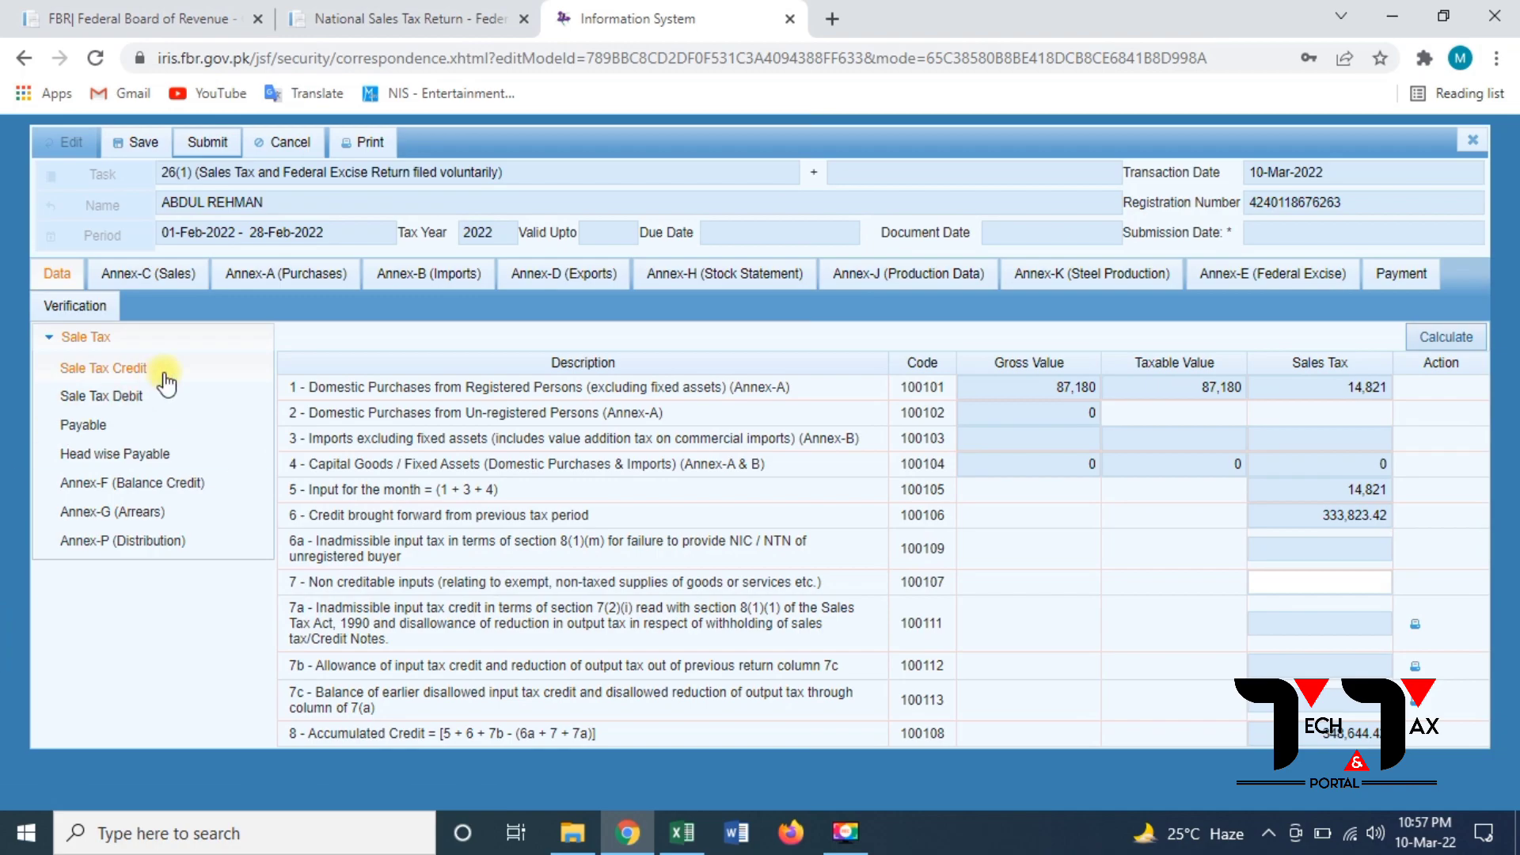
left_click(138, 398)
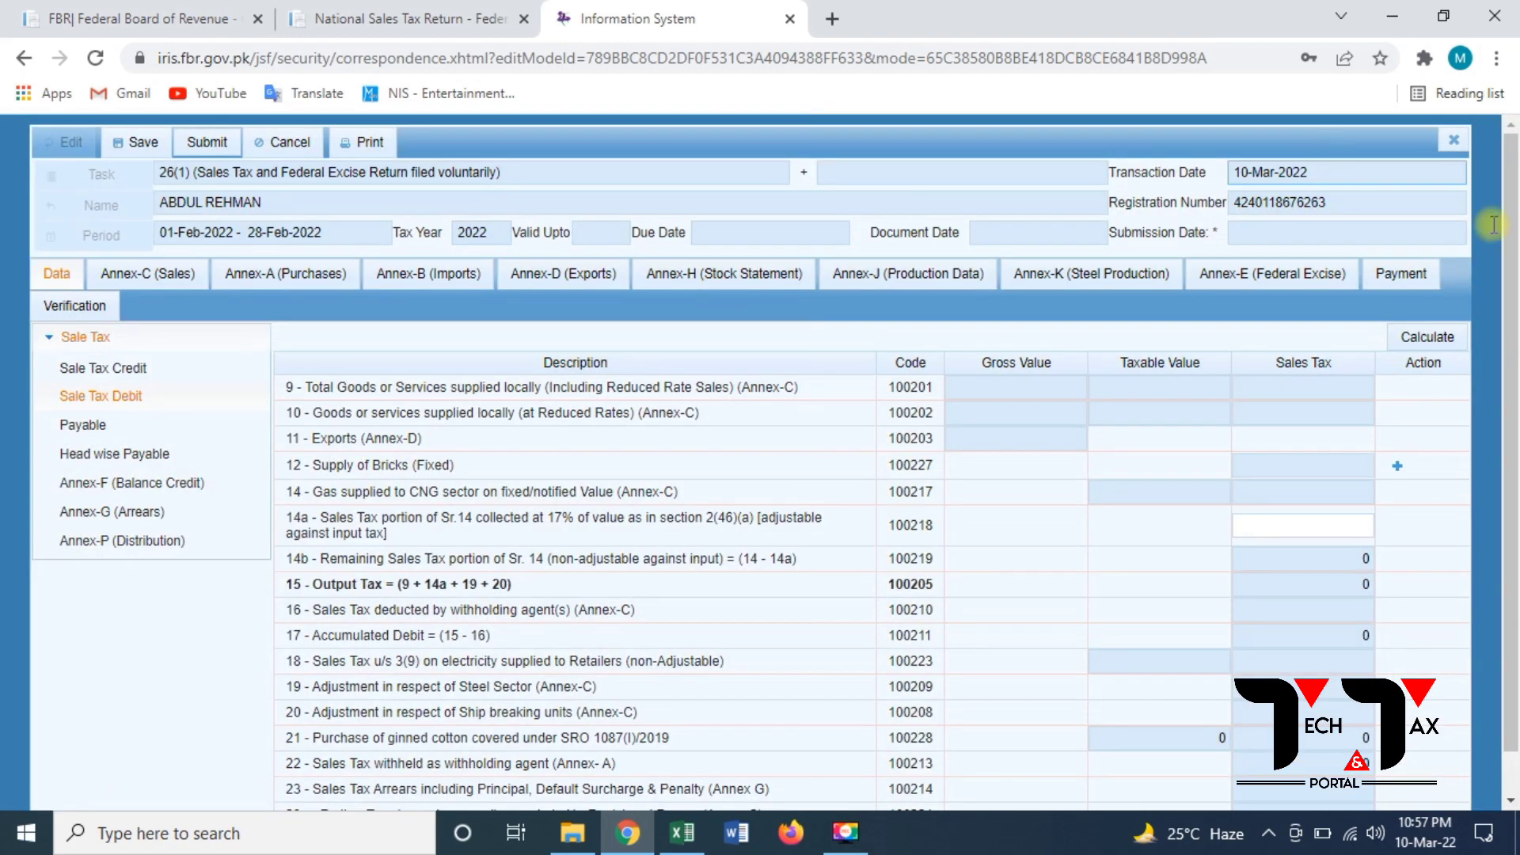
left_click(1425, 339)
left_click(91, 425)
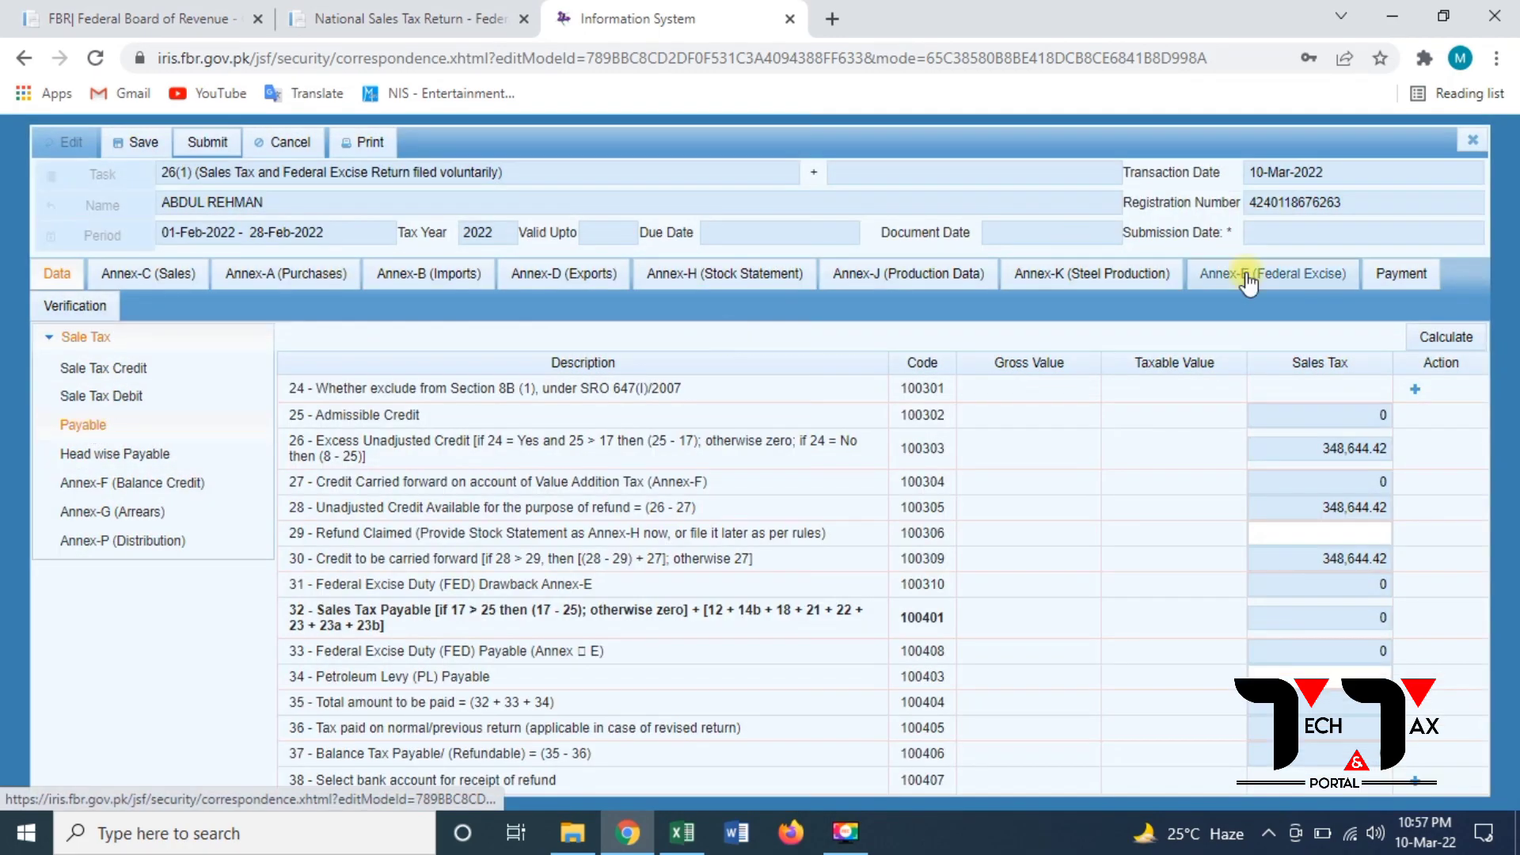
left_click(1449, 339)
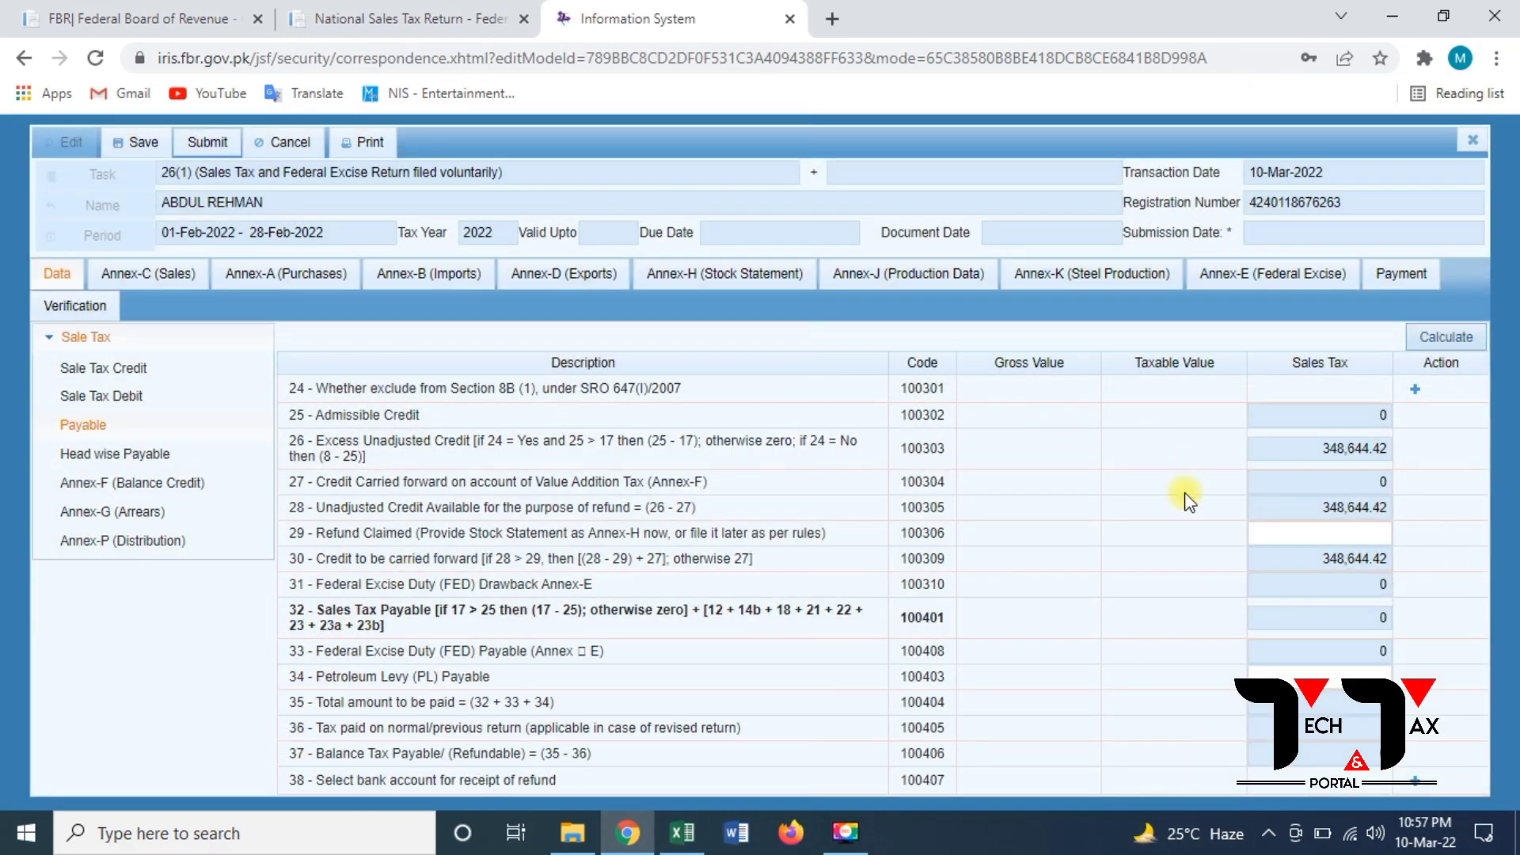
left_click(97, 429)
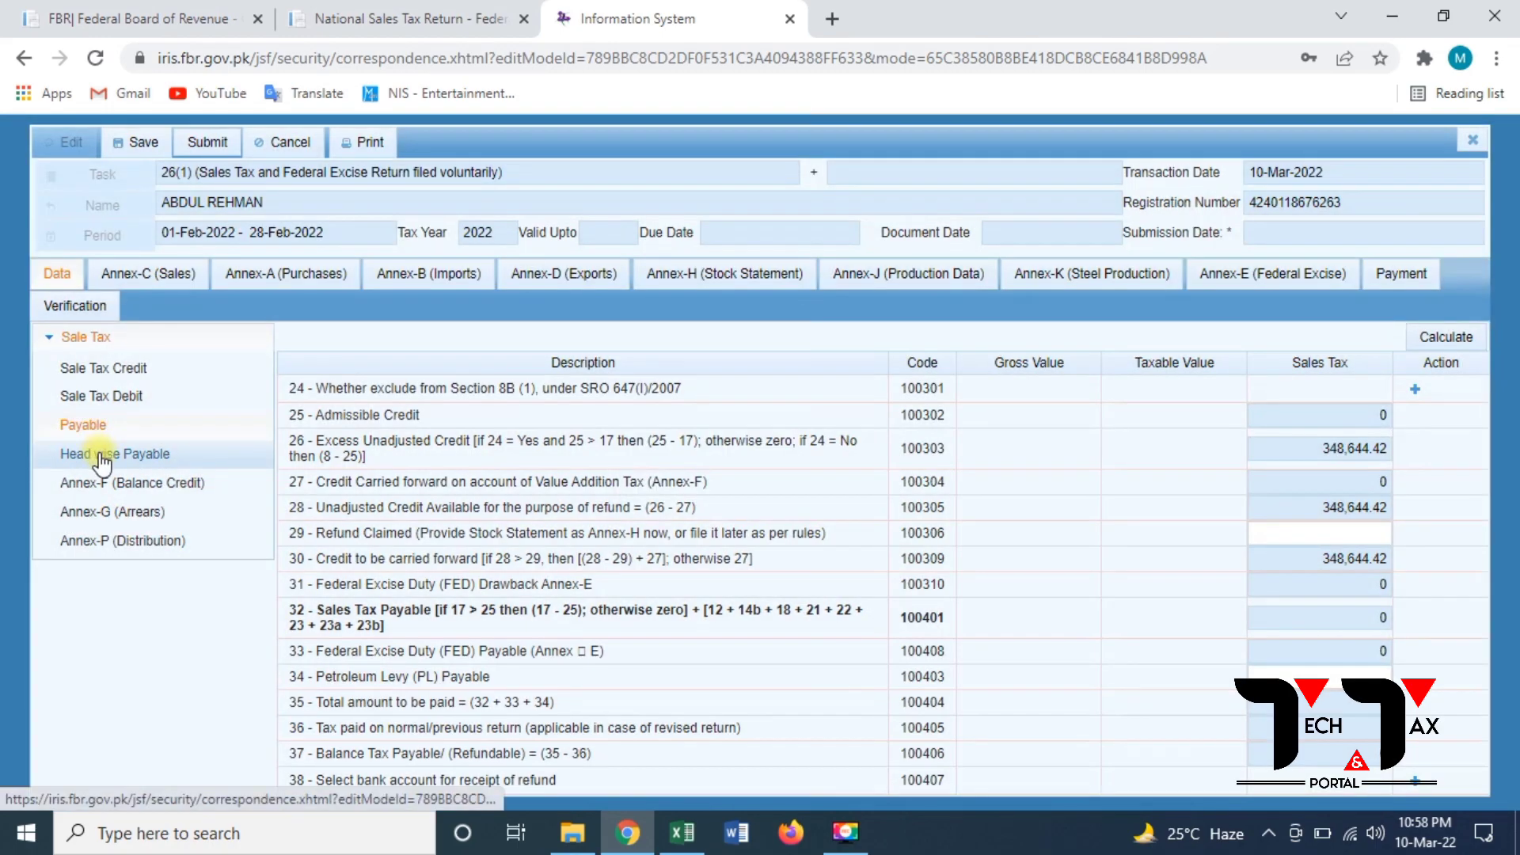
left_click(99, 453)
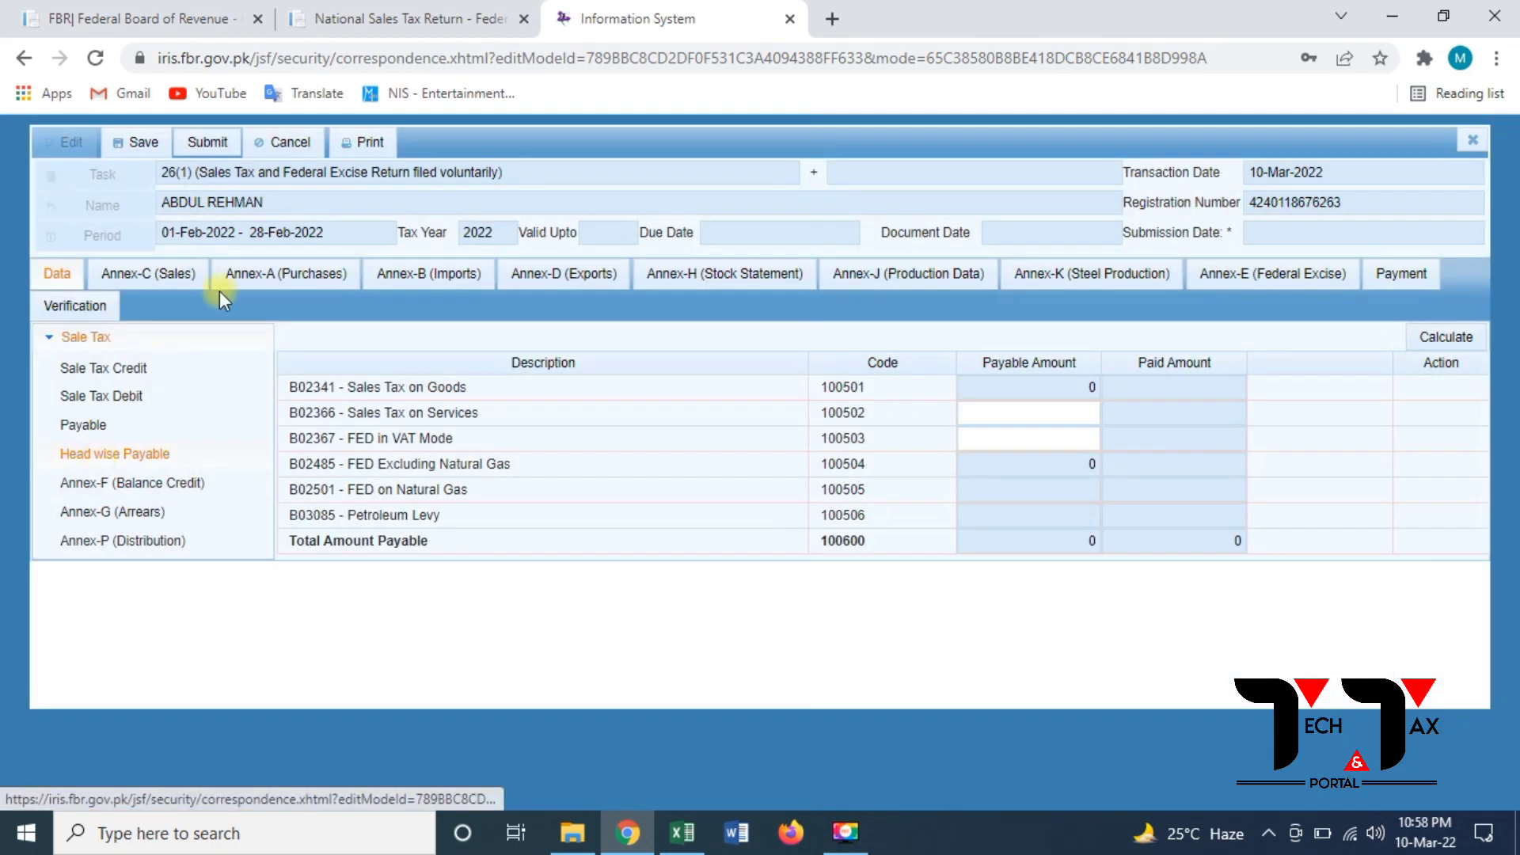
left_click(1429, 341)
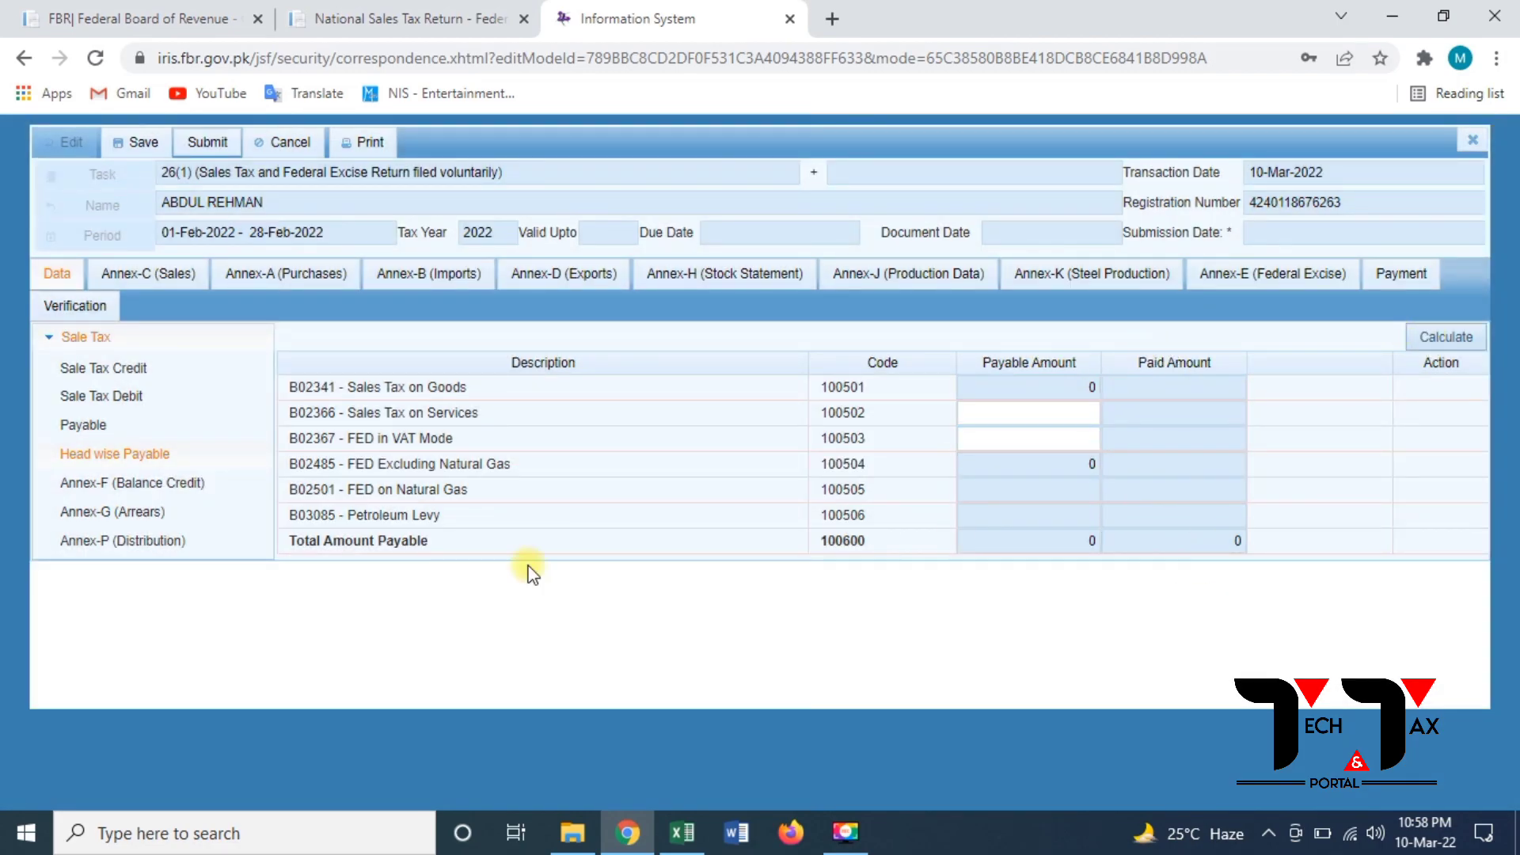
Recalculate Annex-F (Balance Credit), Annex-G (Arrears) and Annex-P (Distribution).
left_click(137, 489)
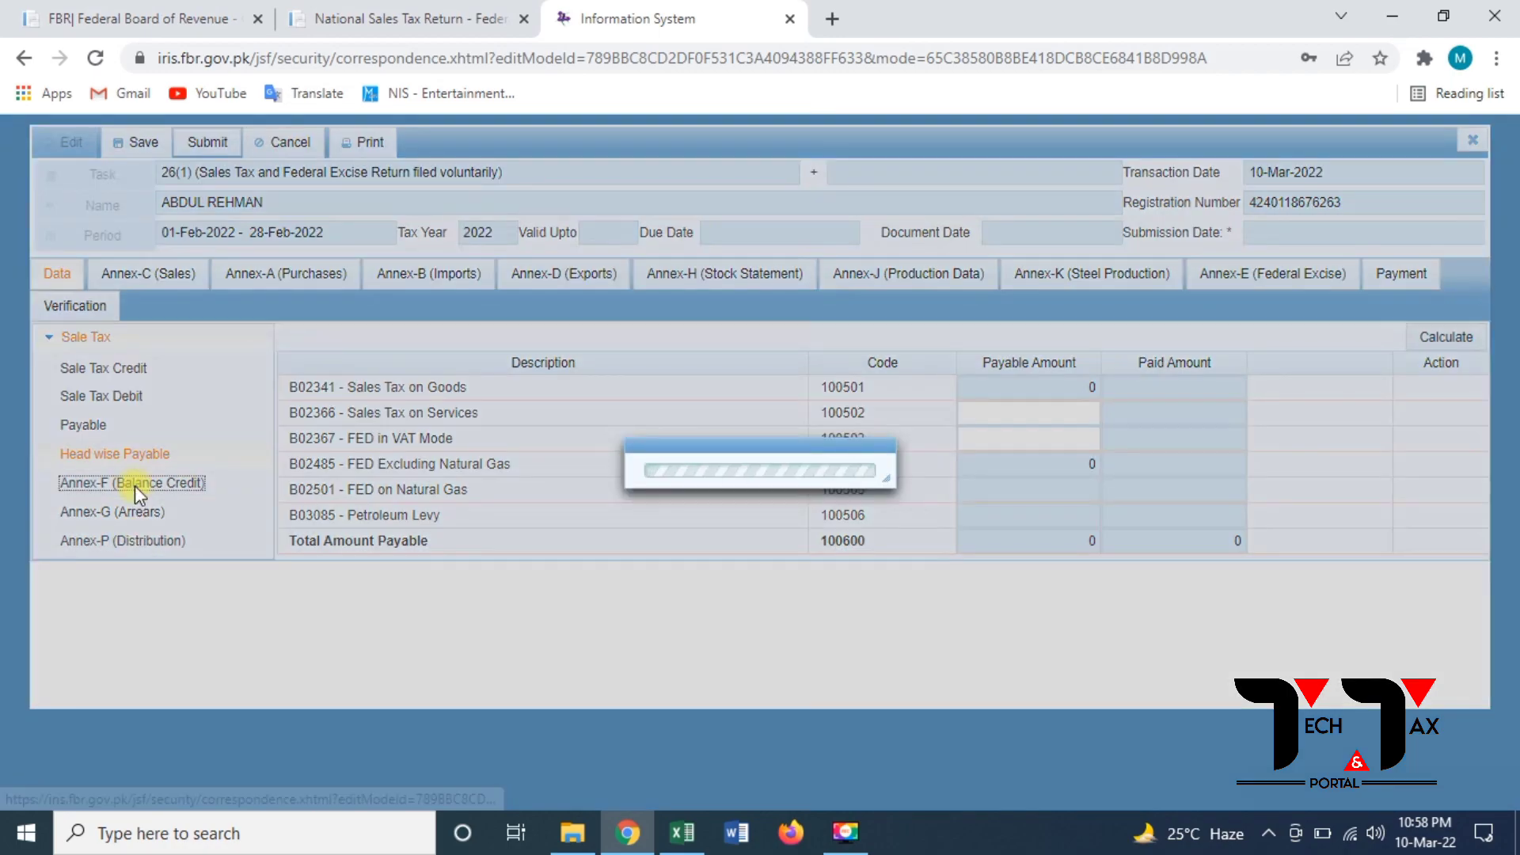
left_click(1447, 339)
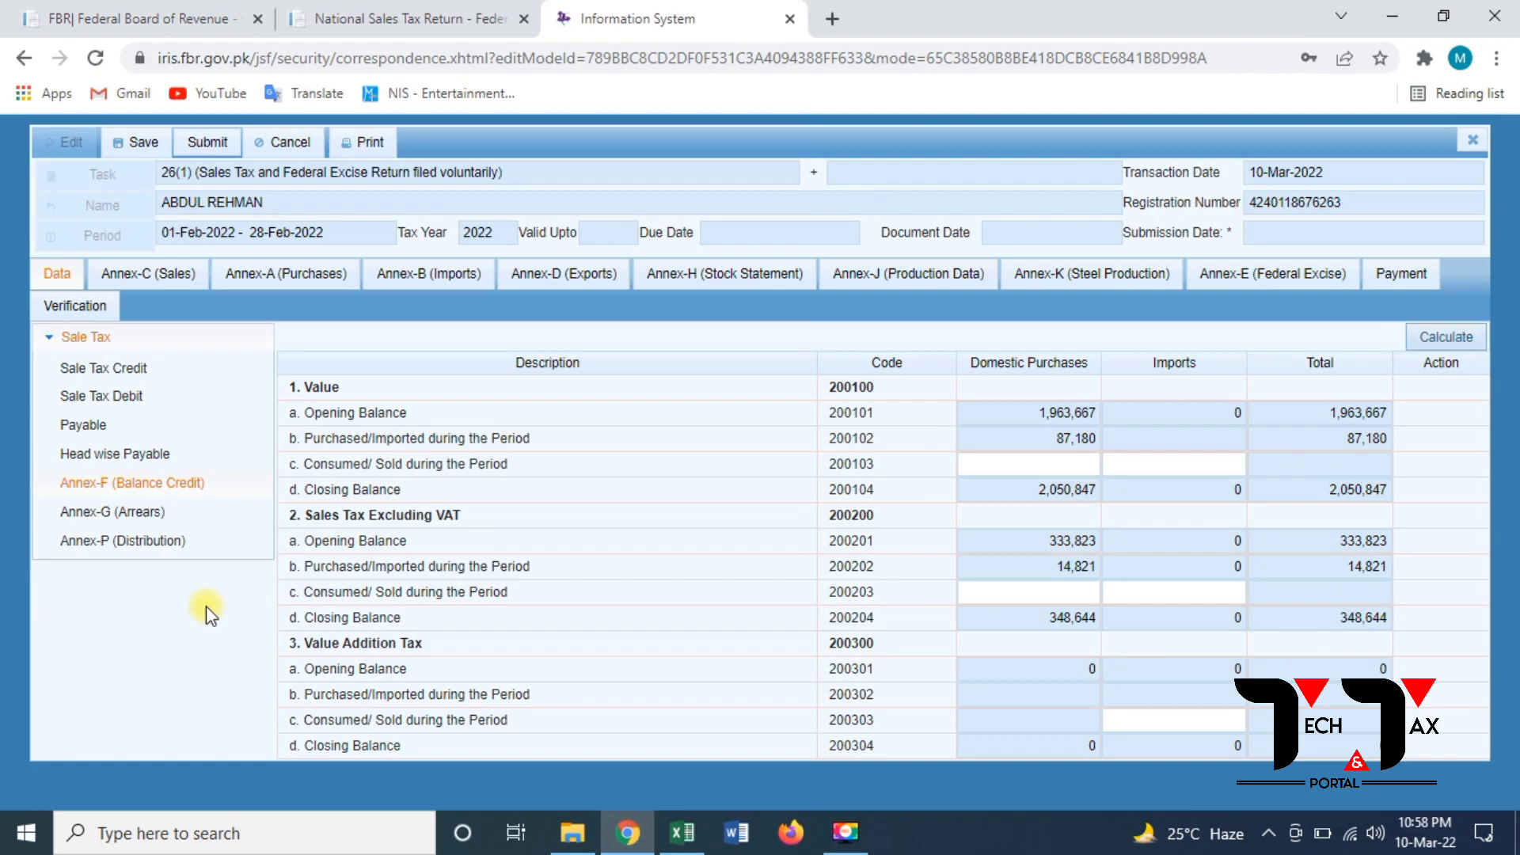
left_click(126, 513)
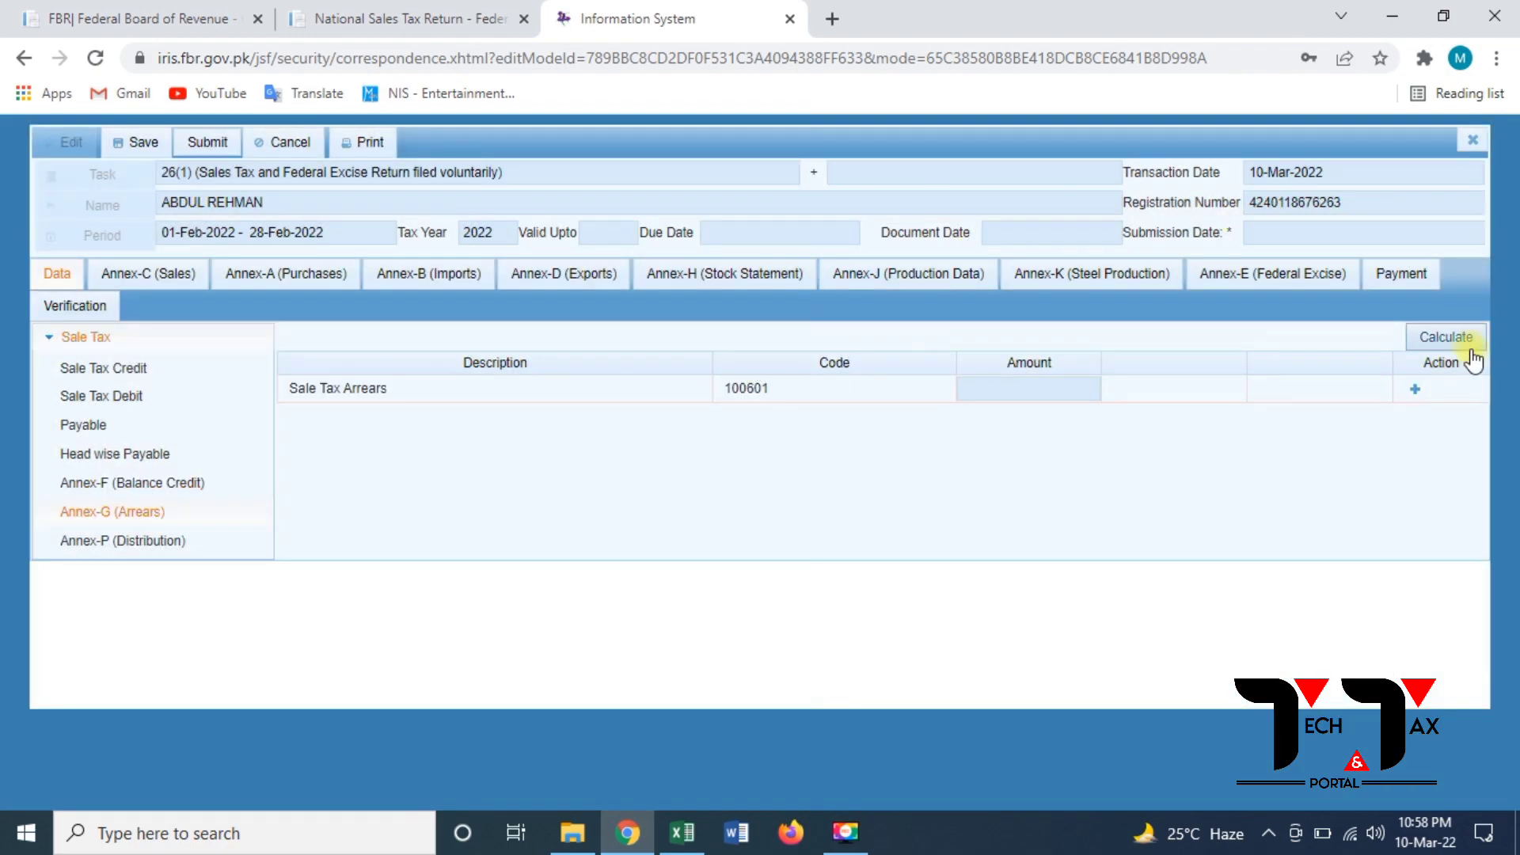
left_click(1466, 345)
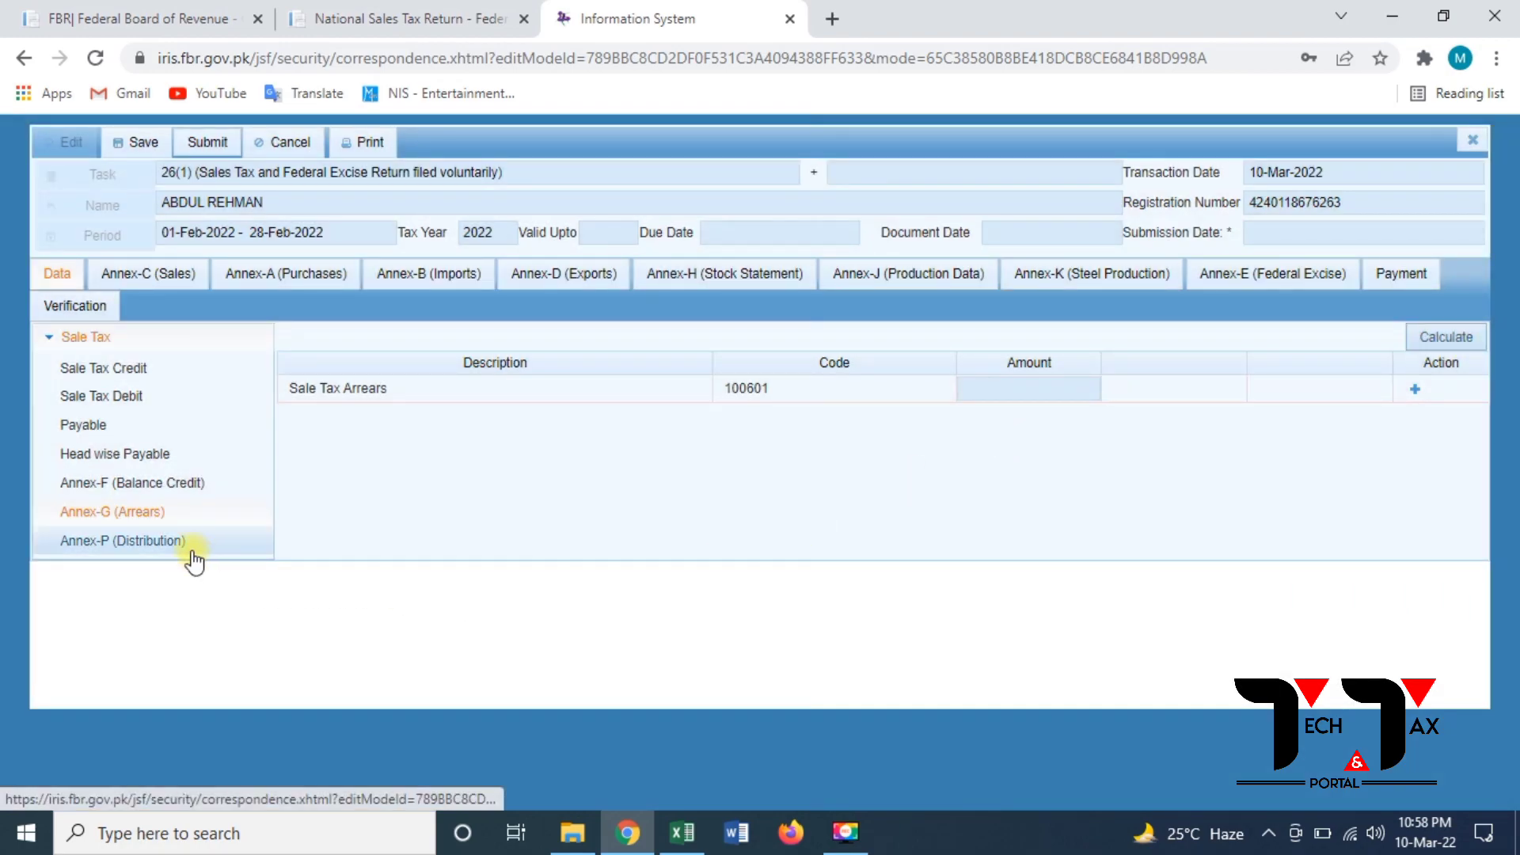
left_click(193, 548)
left_click(1448, 341)
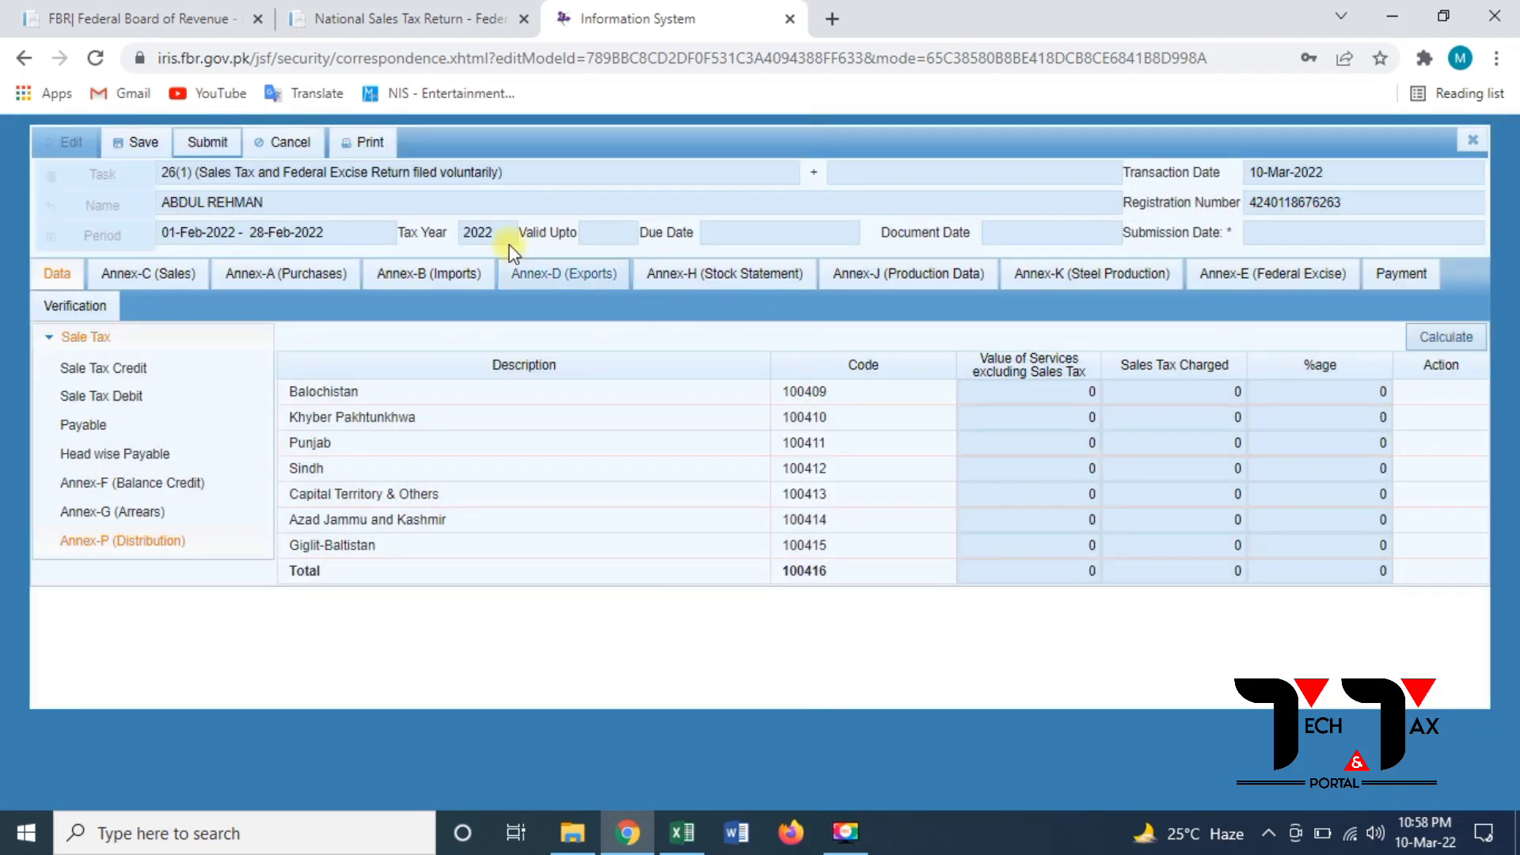
Save the recalculated return and submit it, agreeing that it cannot be edited after submission.
left_click(131, 143)
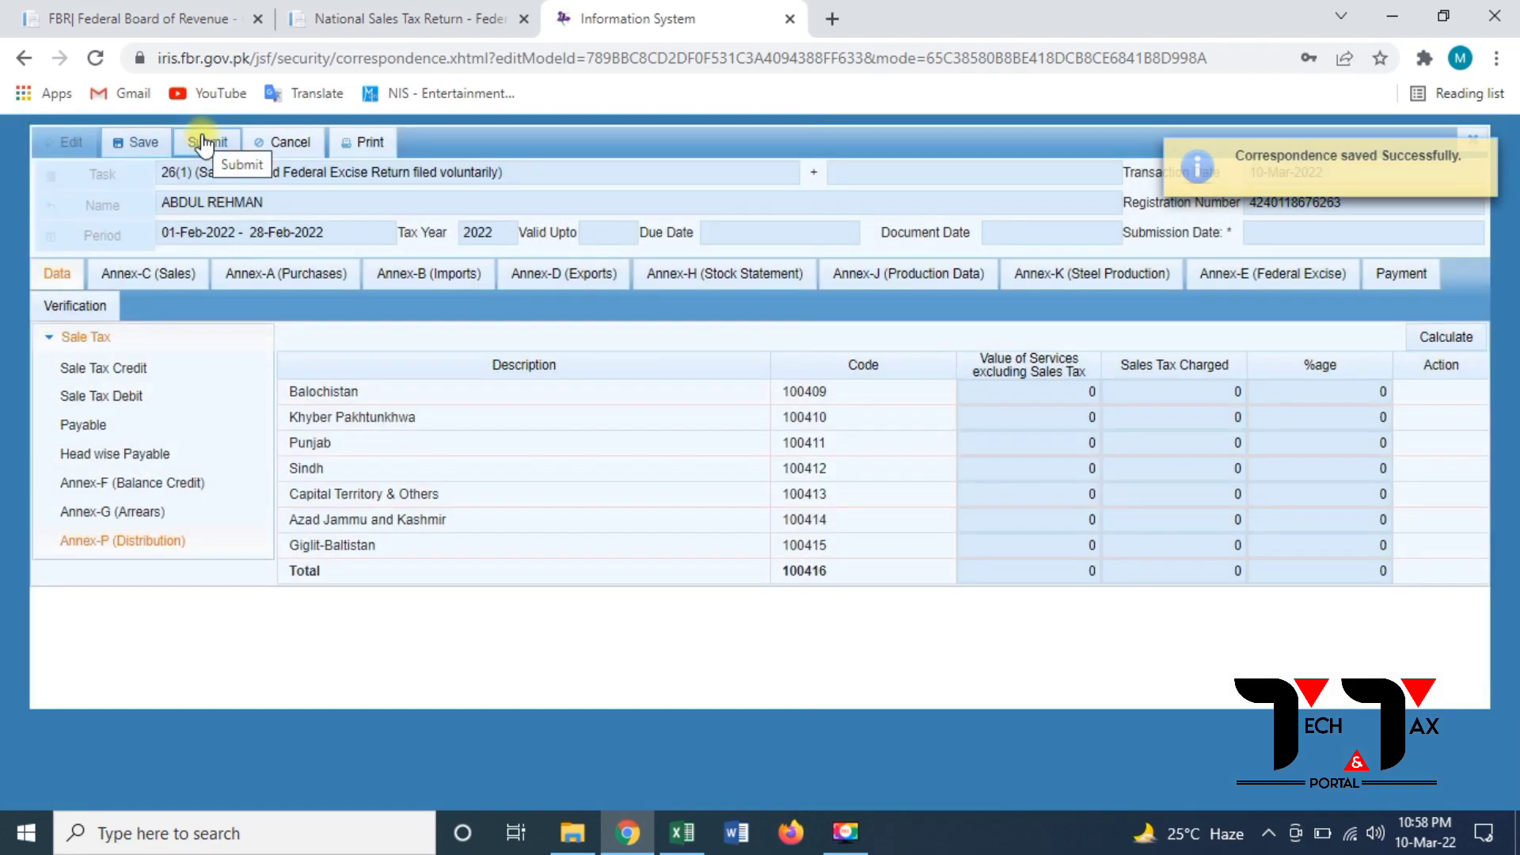
left_click(204, 142)
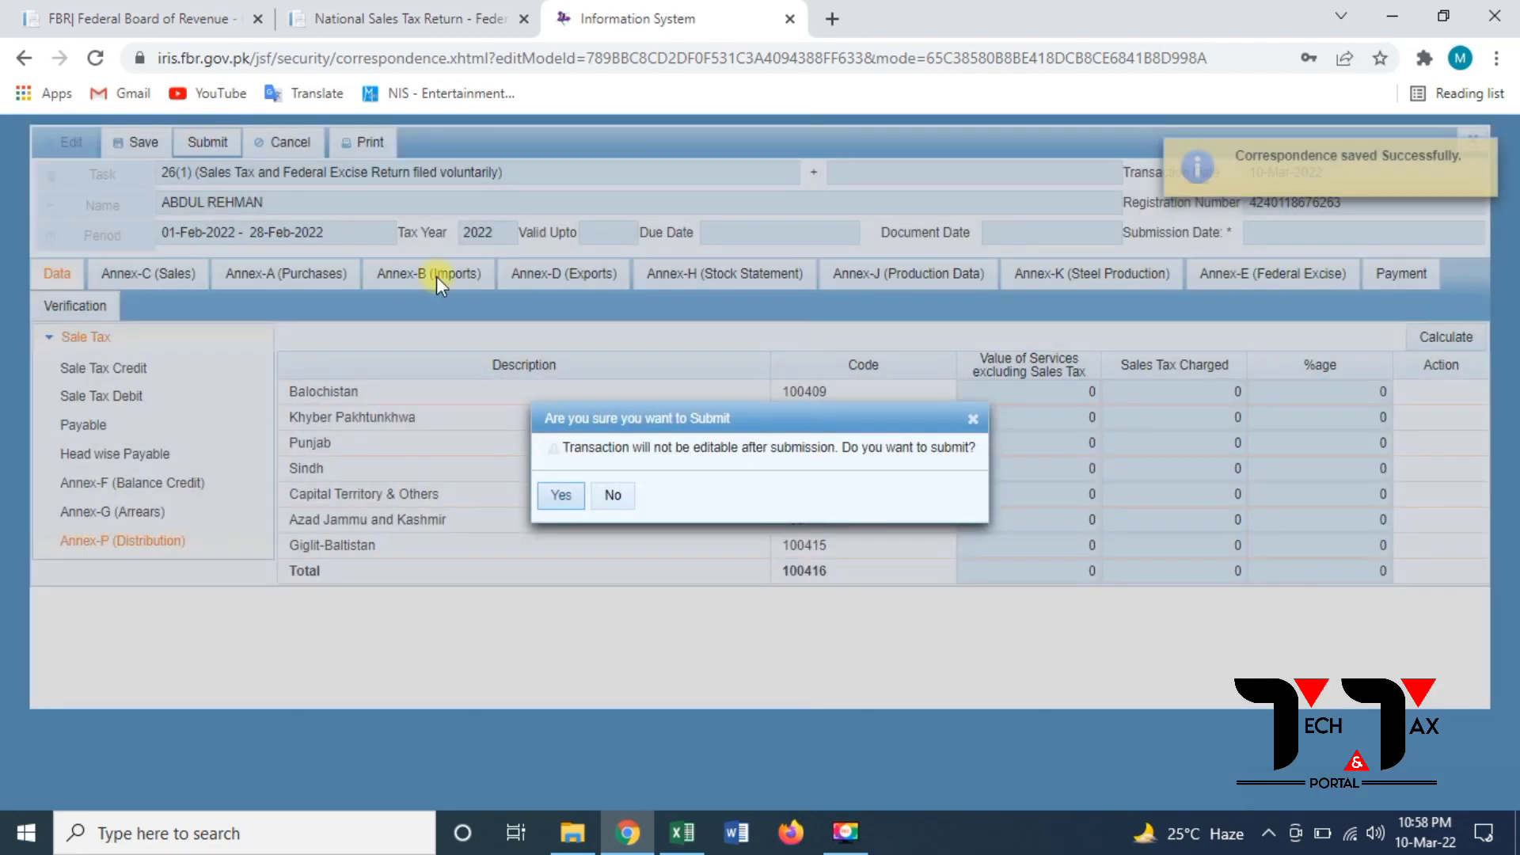
left_click(562, 495)
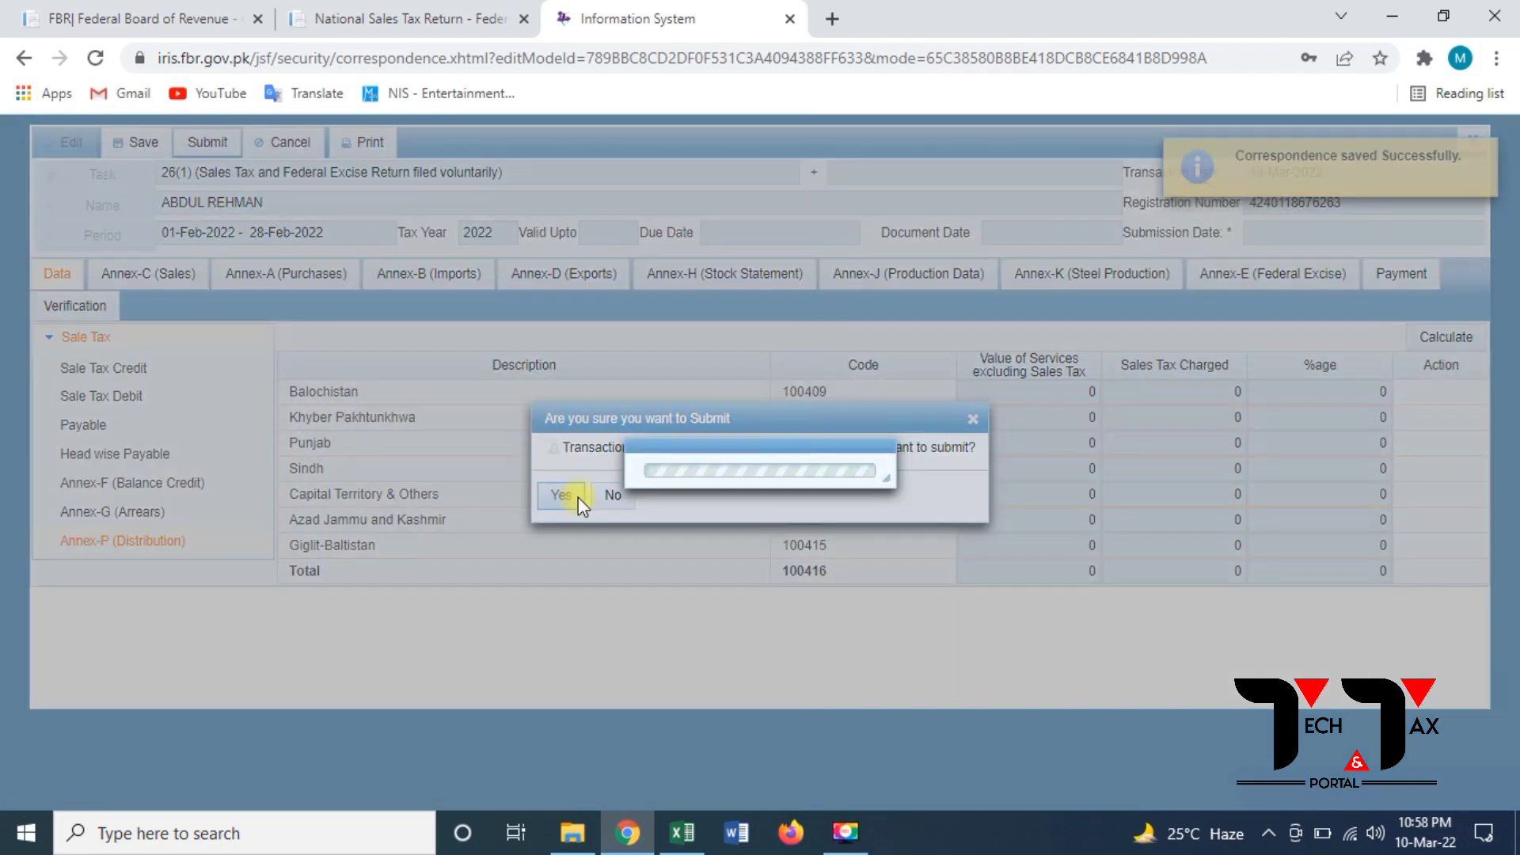